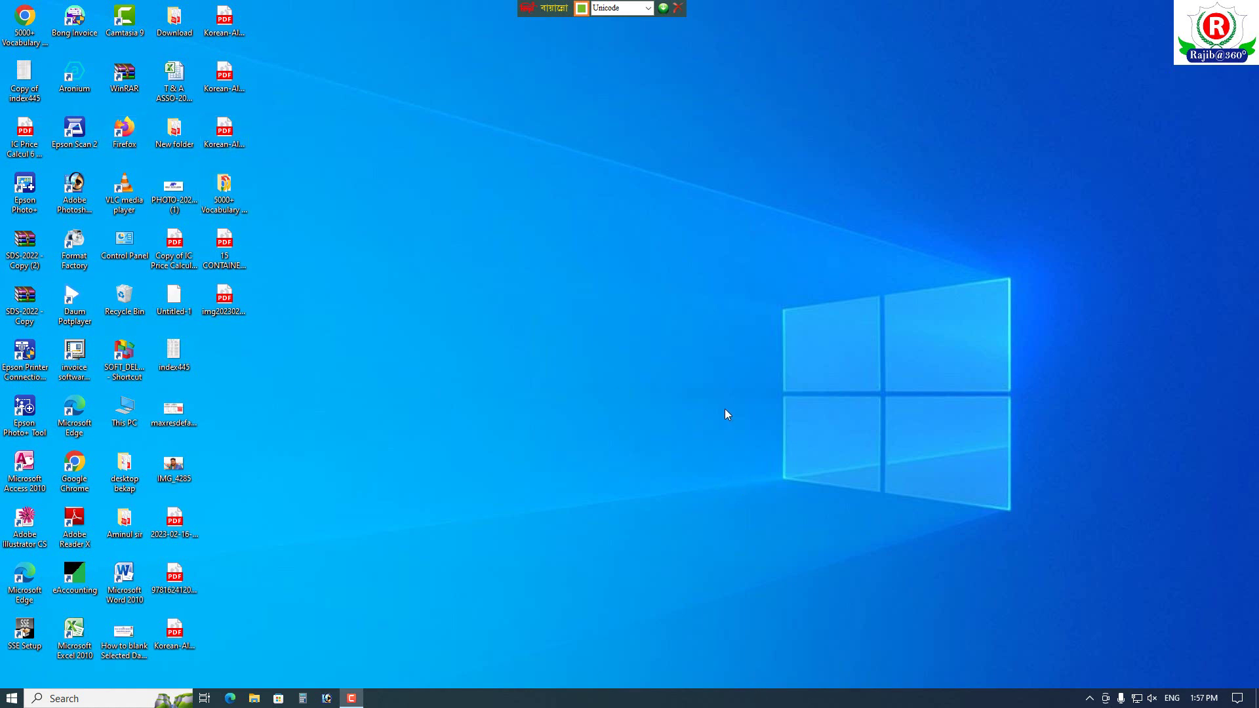
Step: Open Firefox and activate its address bar for entering a search
{"action": "double_click", "coordinate": [124, 130]}
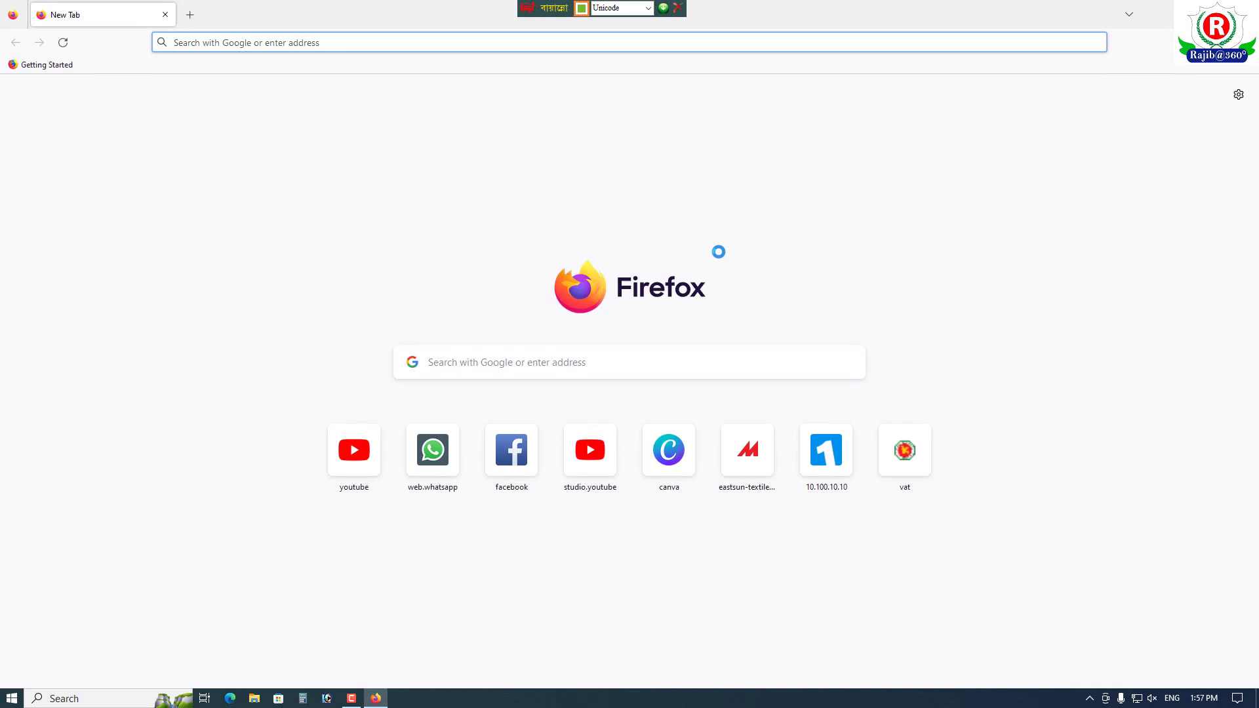
{"action": "left_click", "coordinate": [227, 42]}
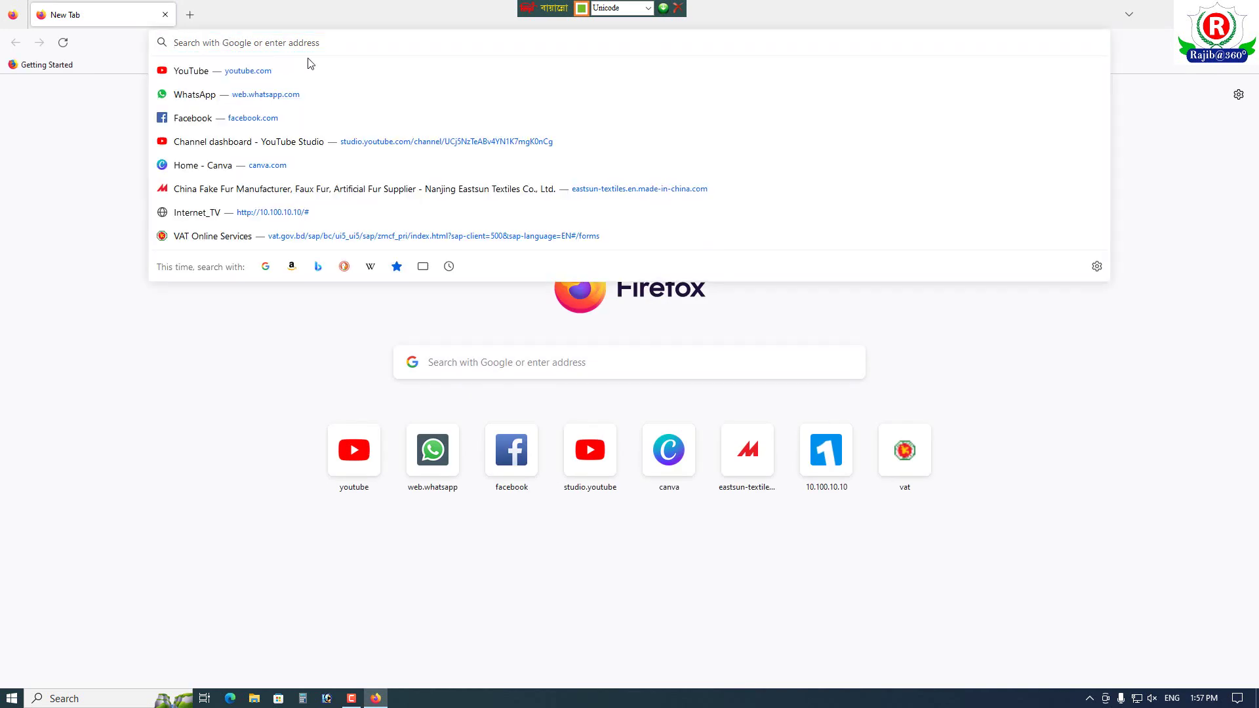
{"action": "type", "text": "গেম"}
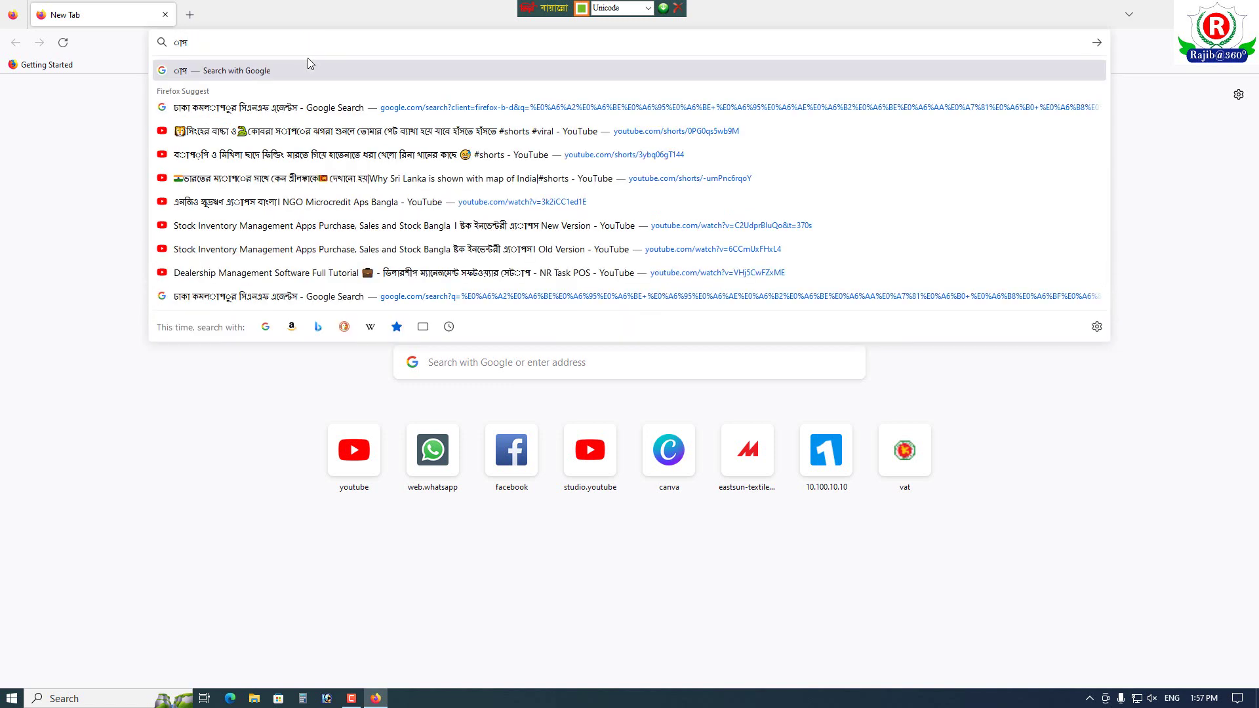
{"action": "key", "text": "BackSpace"}
{"action": "key", "text": "BackSpace"}
{"action": "key", "text": "BackSpace"}
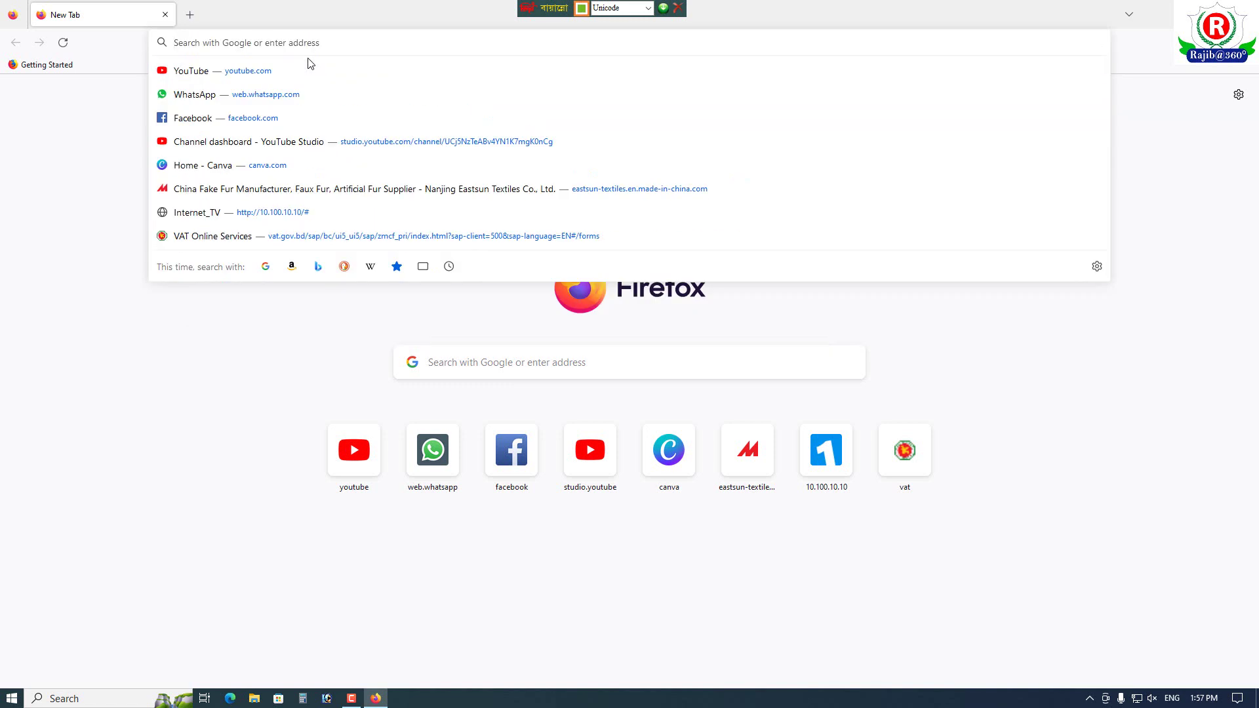
Step: Switch the Bangla keyboard tool to English input and return to the browser's address bar
{"action": "left_click", "coordinate": [647, 8]}
{"action": "left_click", "coordinate": [607, 29]}
{"action": "left_click", "coordinate": [223, 44]}
Step: Enter the search phrase "free accounting software manager" in the address bar
{"action": "type", "text": "free"}
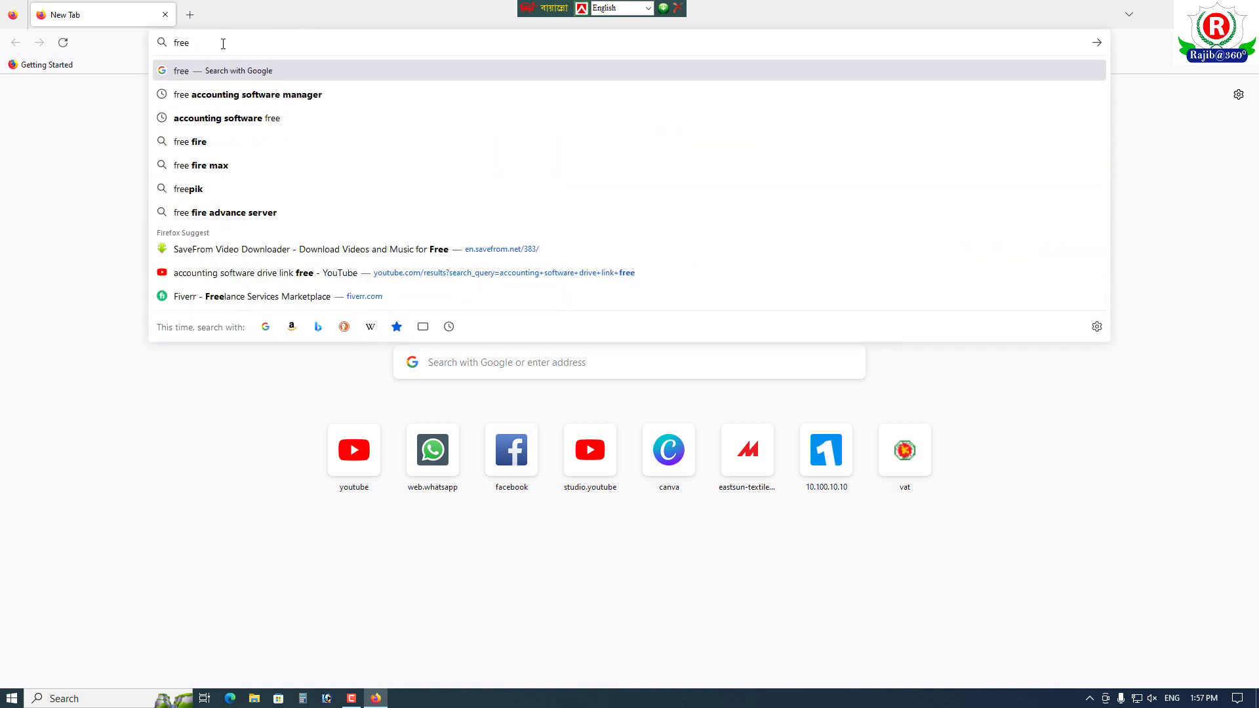
{"action": "type", "text": " coo"}
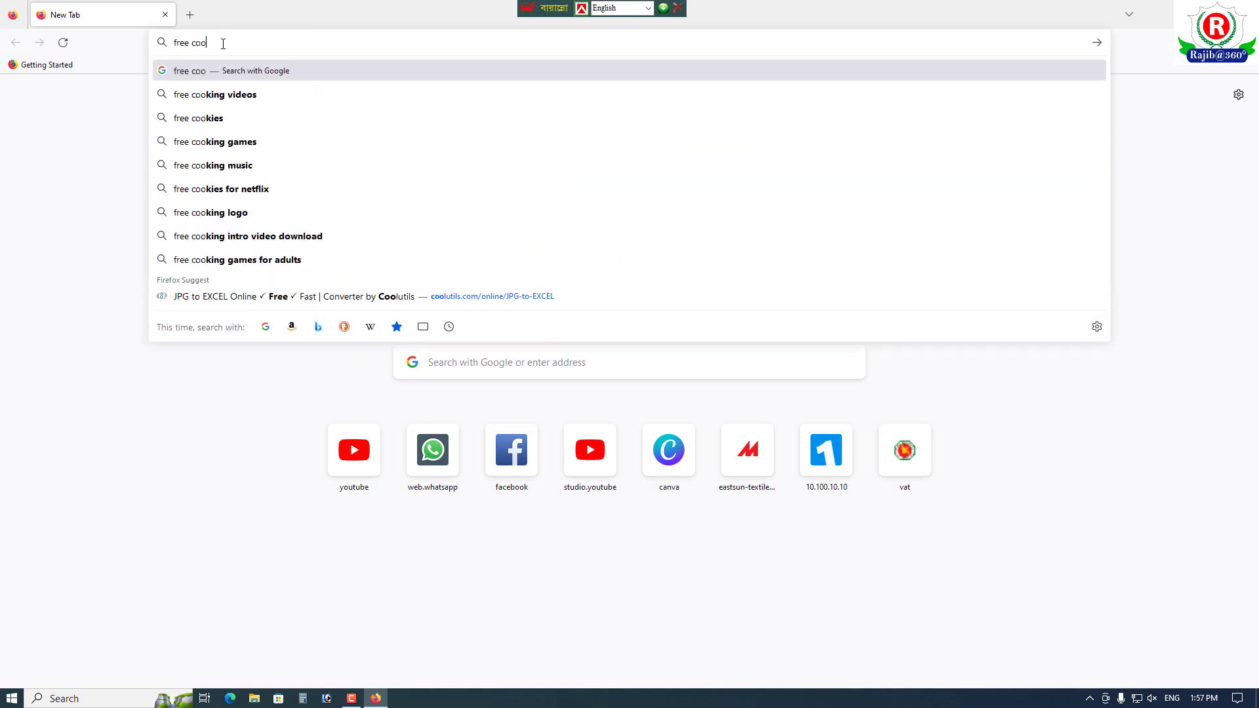
{"action": "key", "text": "BackSpace"}
{"action": "key", "text": "BackSpace"}
{"action": "key", "text": "BackSpace"}
{"action": "type", "text": "accountin"}
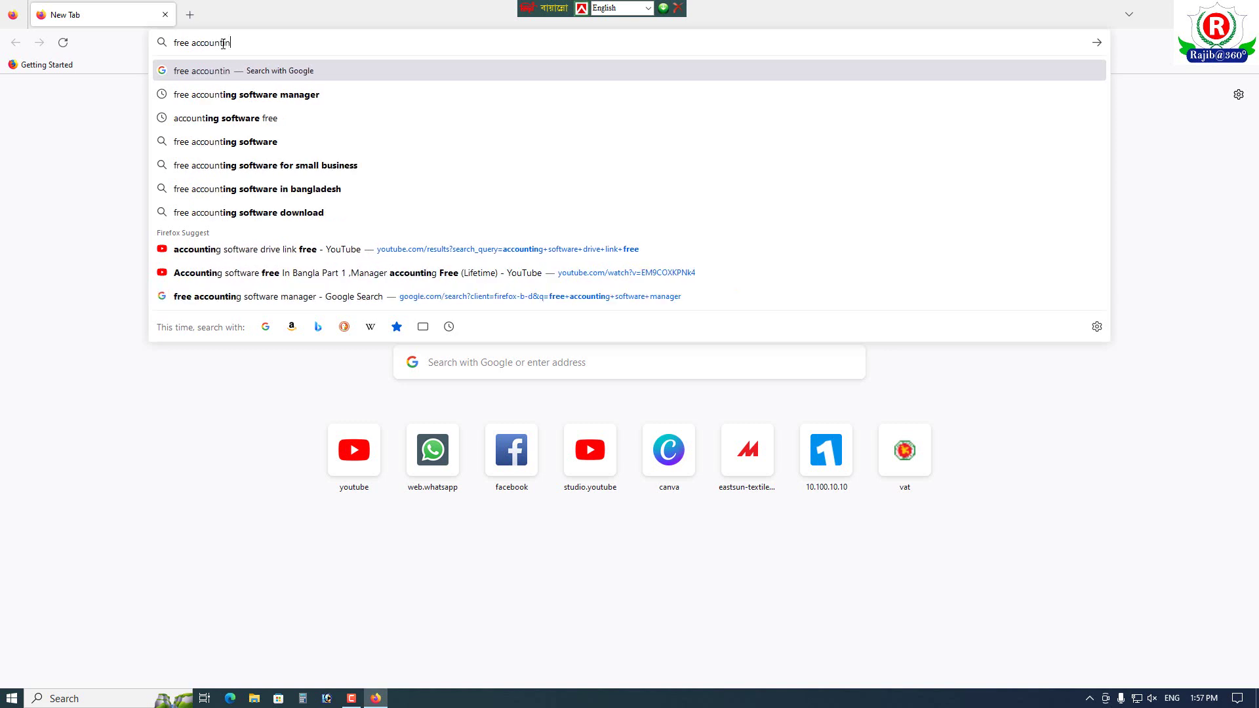
{"action": "type", "text": "g sofw"}
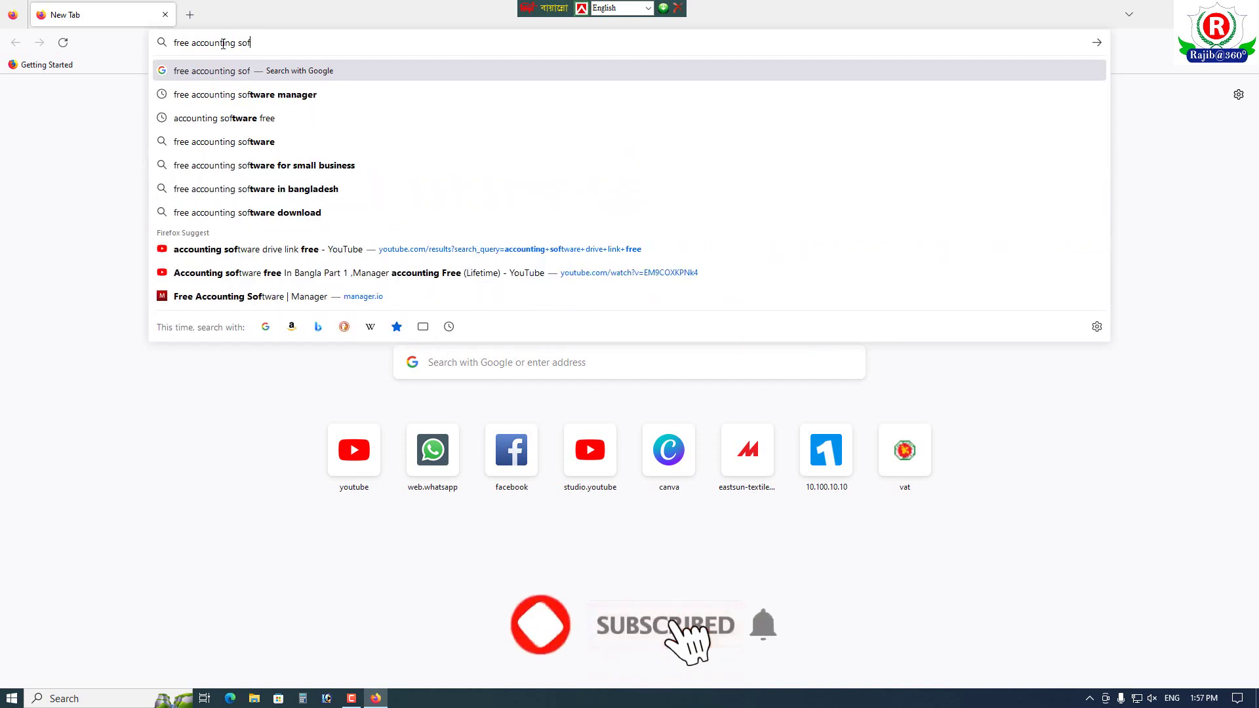
{"action": "key", "text": "BackSpace"}
{"action": "type", "text": "tware"}
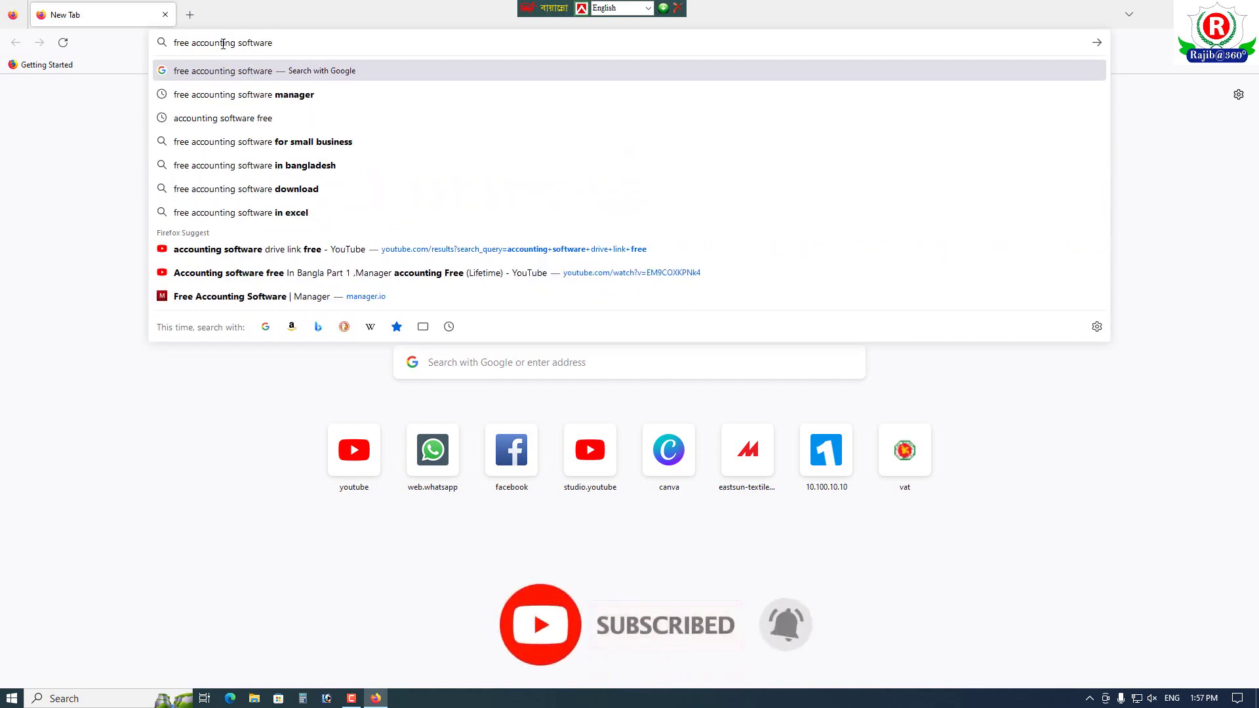
{"action": "type", "text": " mana"}
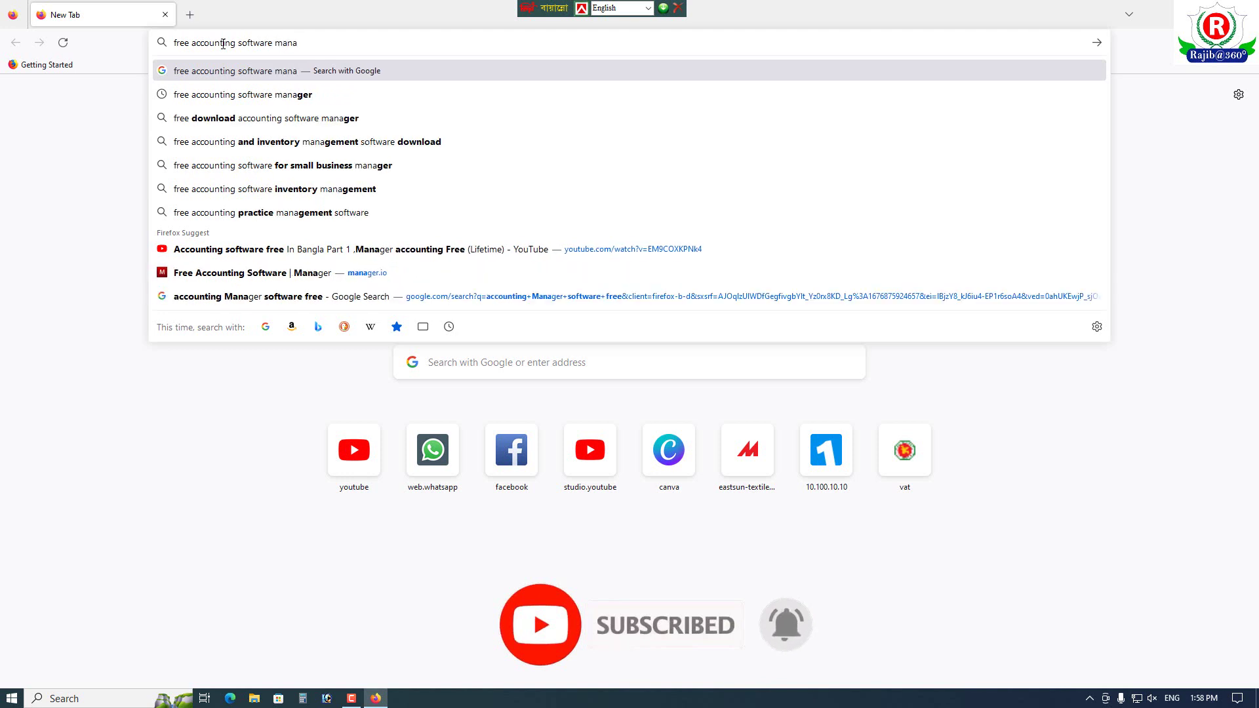
{"action": "type", "text": "ger"}
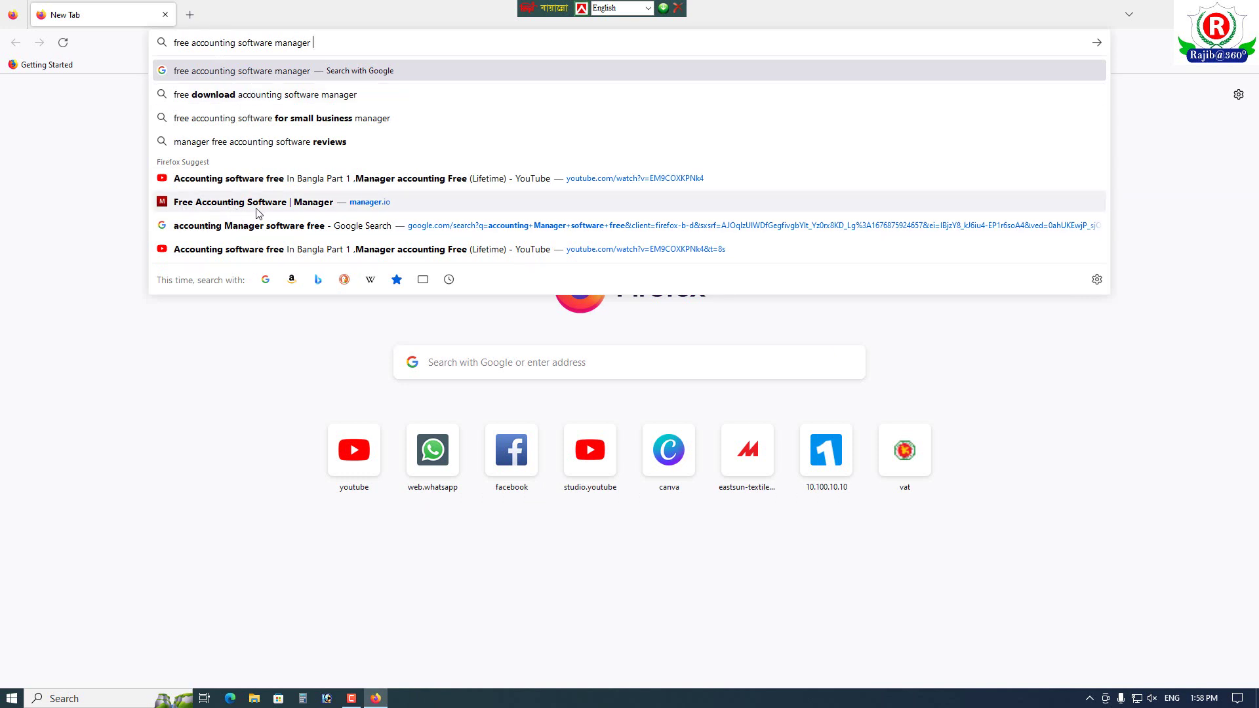
Step: Go to the suggested manager.io site and download the free Windows version of Manager
{"action": "left_click", "coordinate": [275, 203]}
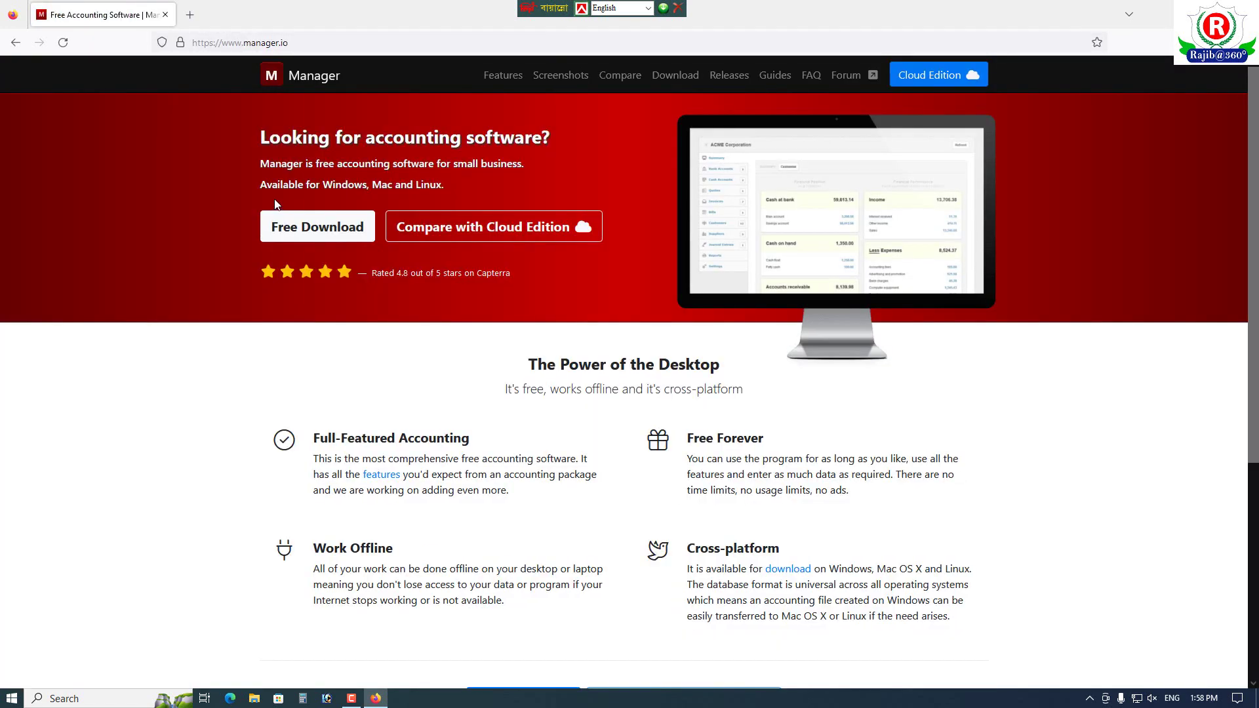
{"action": "left_click", "coordinate": [333, 231]}
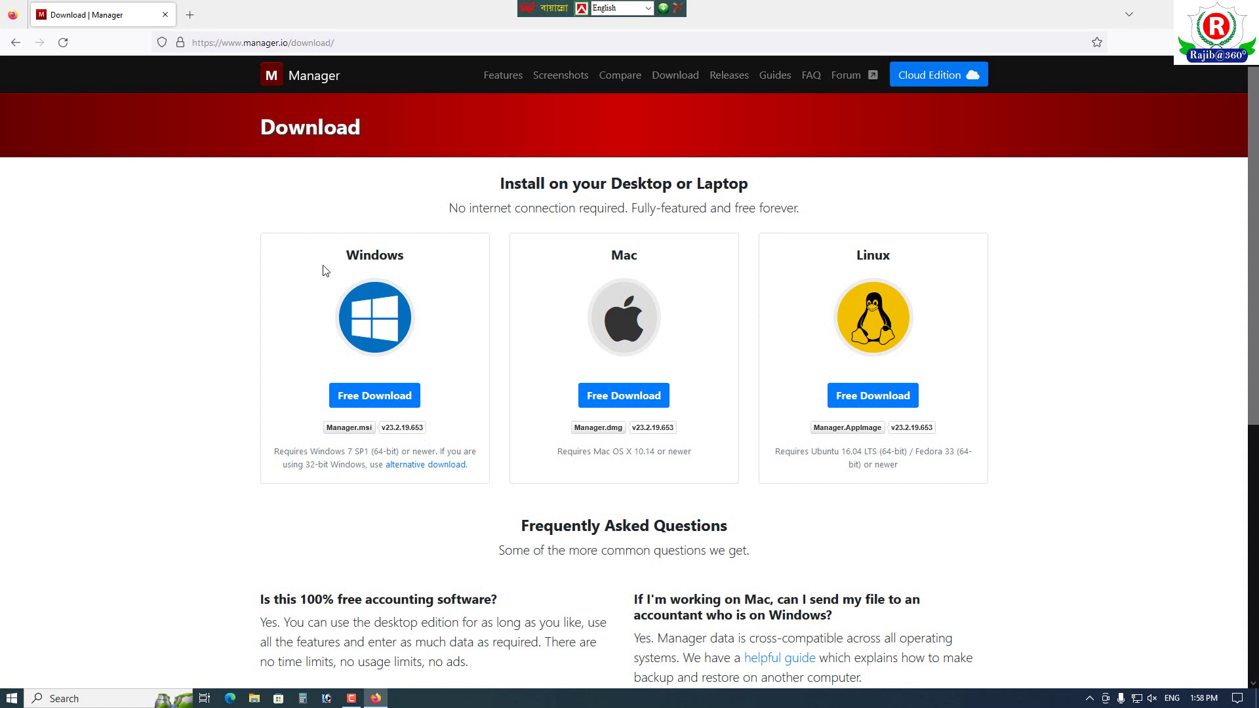
{"action": "left_click", "coordinate": [379, 403]}
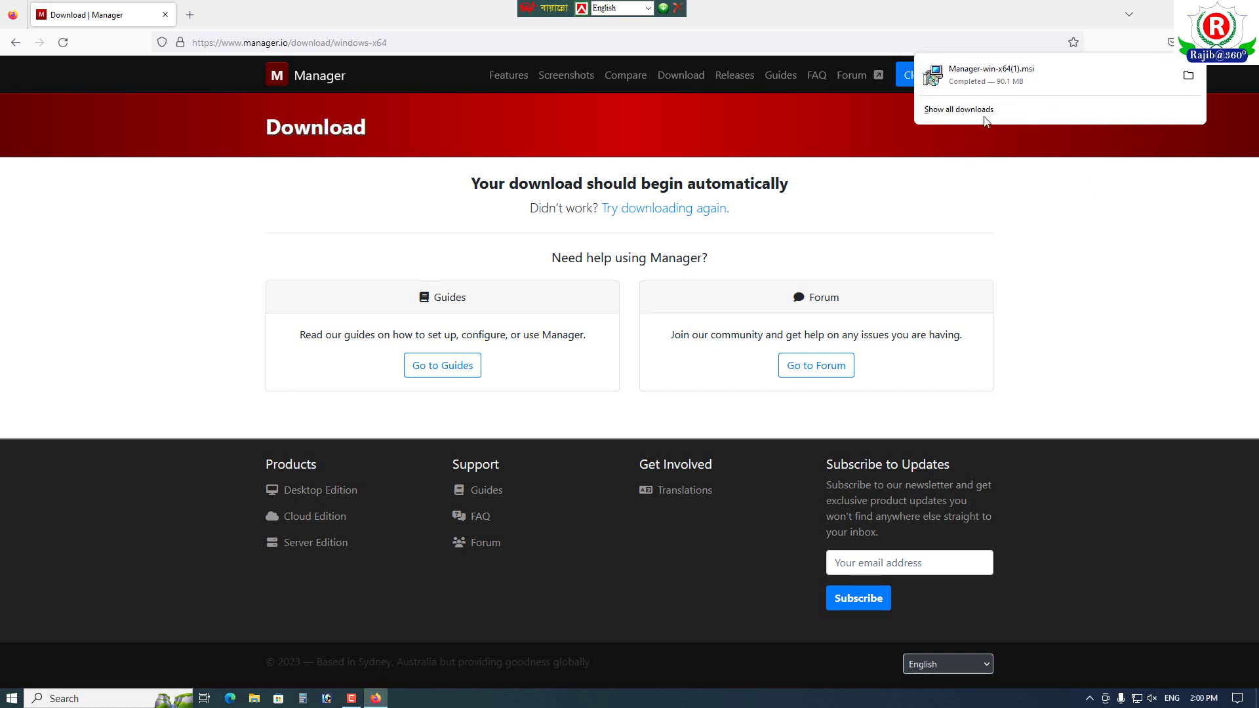
Step: Run the downloaded Manager-win-x64(1).msi and complete the Manager setup wizard with its default settings
{"action": "left_click", "coordinate": [995, 74]}
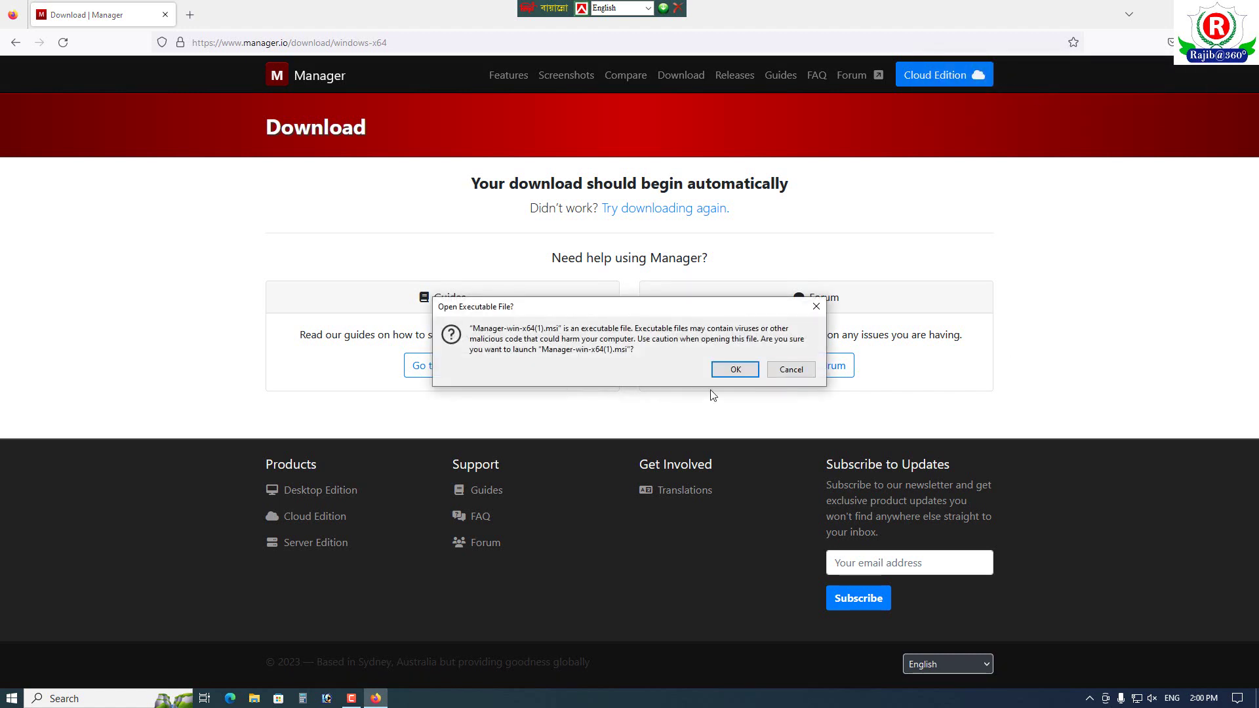
{"action": "left_click", "coordinate": [746, 379]}
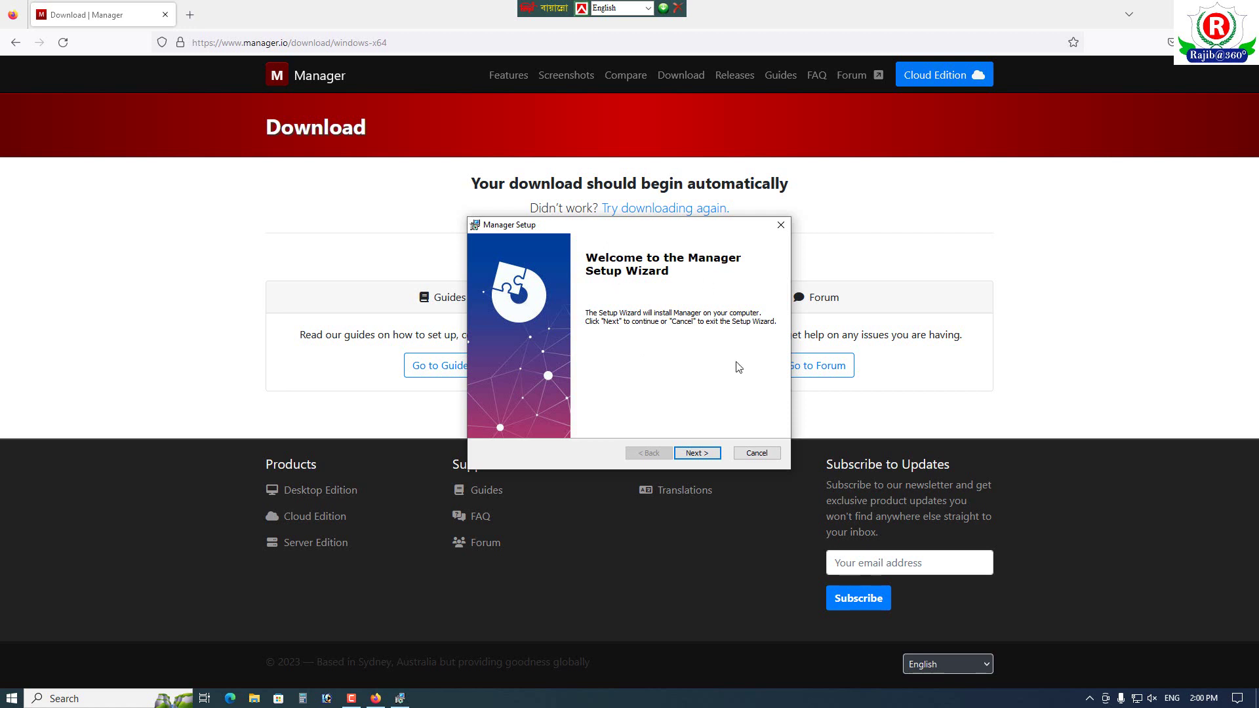
{"action": "left_click", "coordinate": [703, 459]}
{"action": "left_click", "coordinate": [704, 459]}
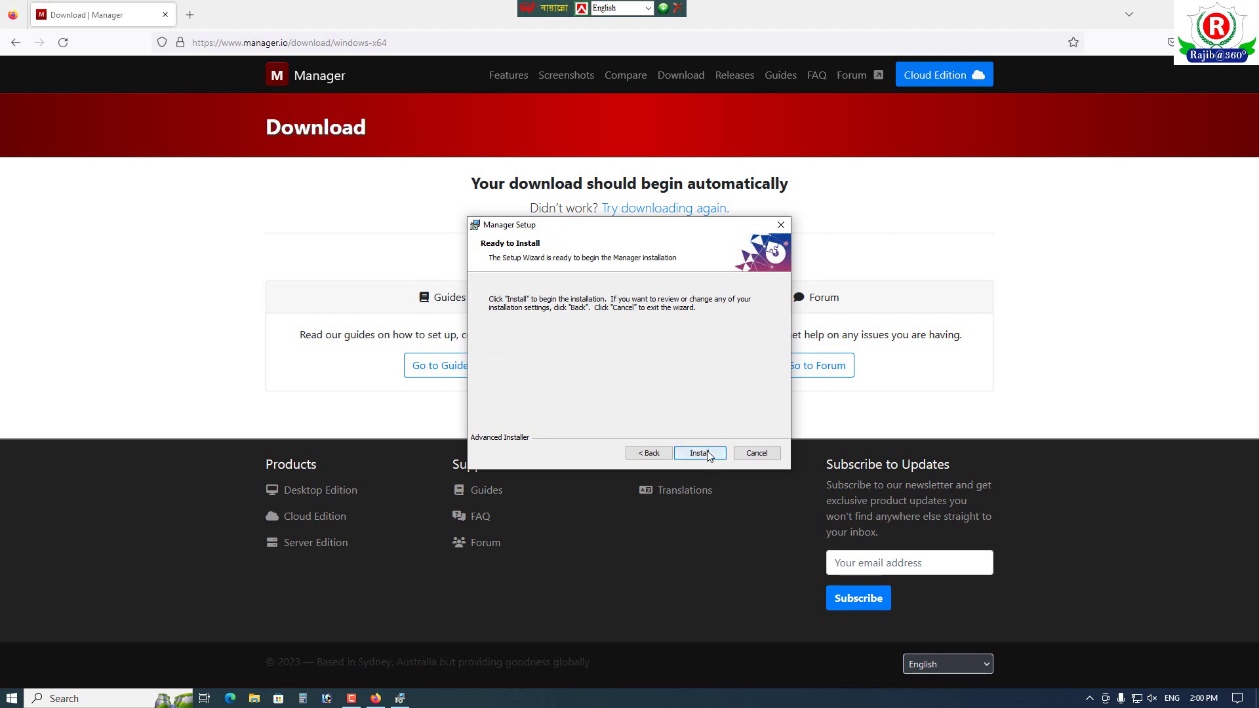
{"action": "left_click", "coordinate": [707, 452]}
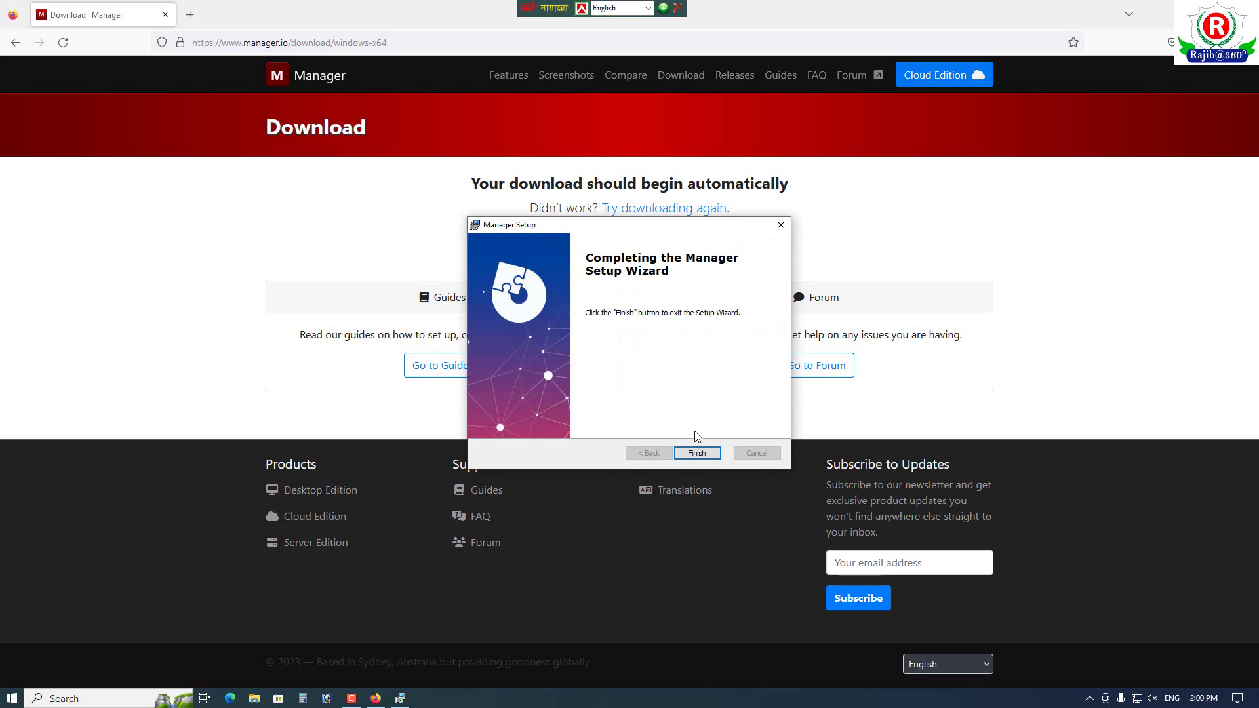
{"action": "left_click", "coordinate": [693, 452]}
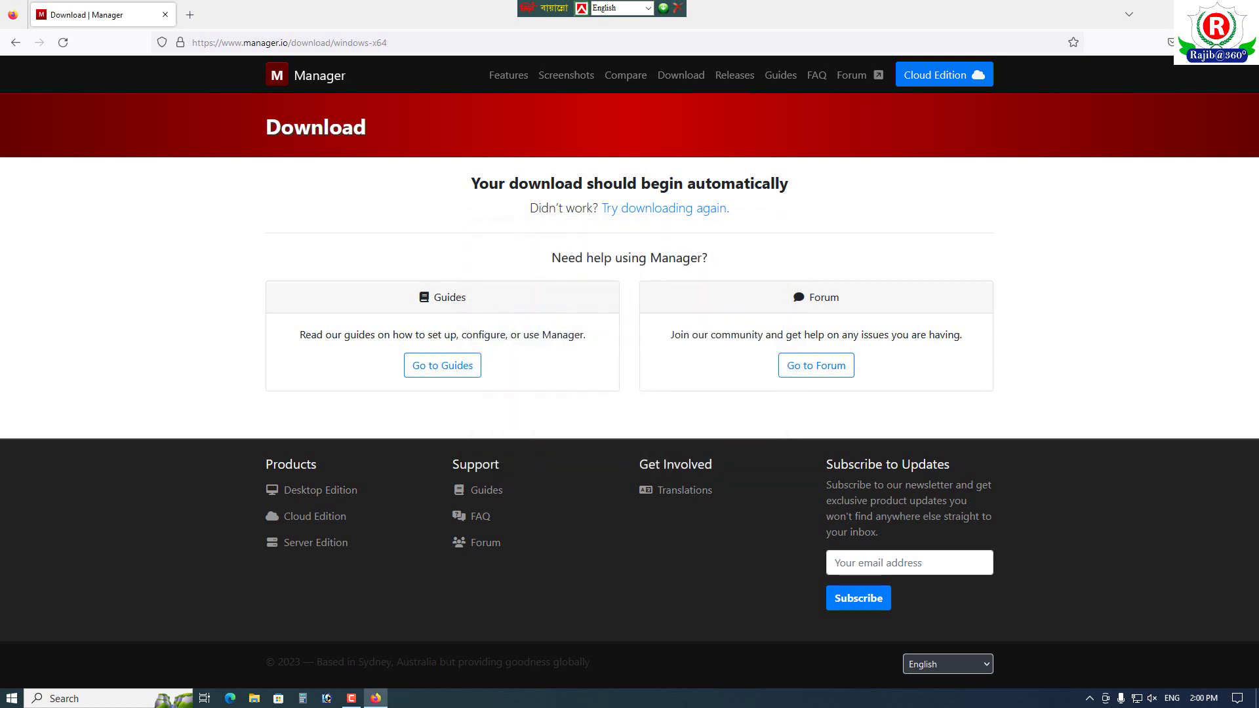
Step: Close Firefox, move the Manager shortcut to the end of the desktop icons, and launch Manager
{"action": "key", "text": "alt+F4"}
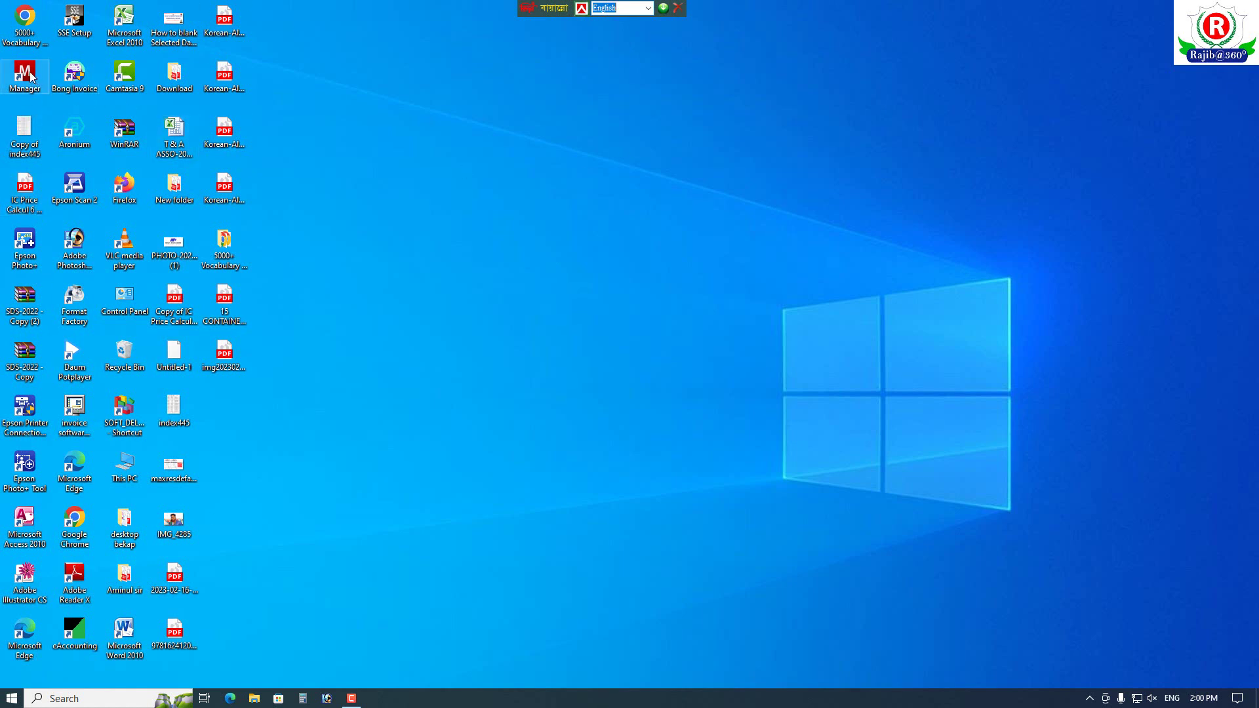
{"action": "left_click_drag", "start_coordinate": [36, 80], "coordinate": [411, 348]}
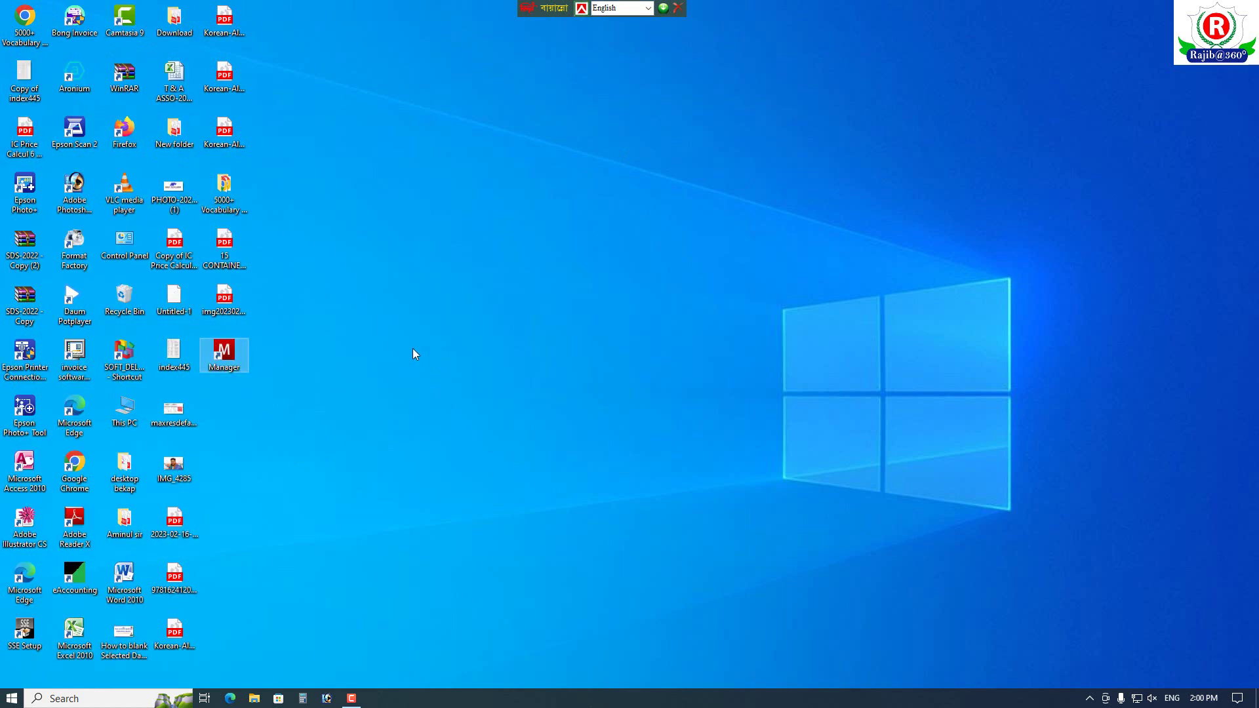
{"action": "double_click", "coordinate": [223, 352]}
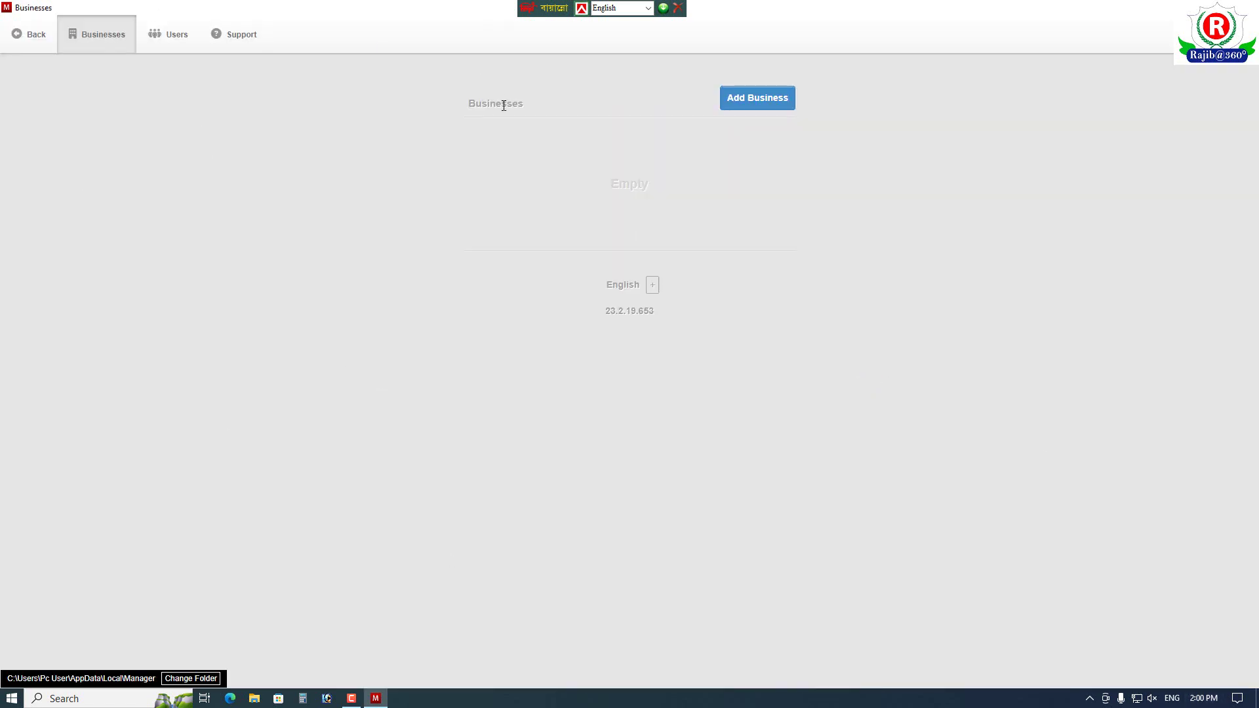
Step: Start adding a new business in Manager instead of importing one
{"action": "left_click", "coordinate": [769, 98]}
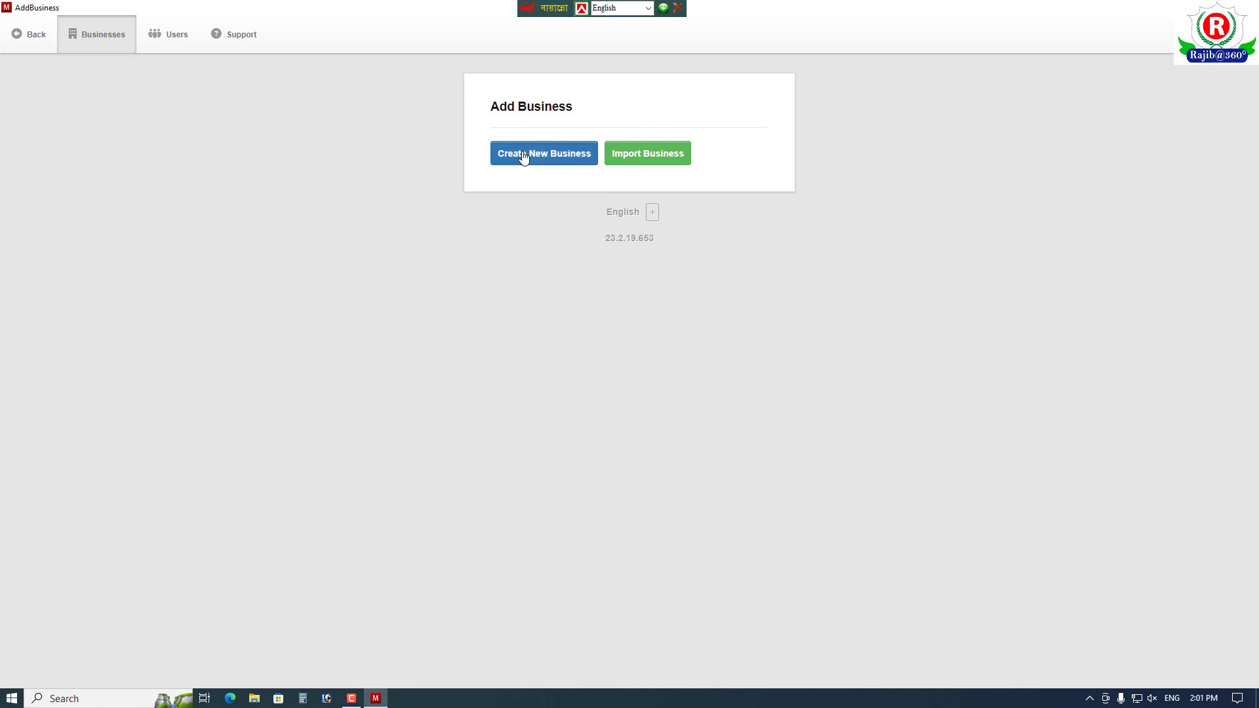
{"action": "left_click", "coordinate": [522, 156]}
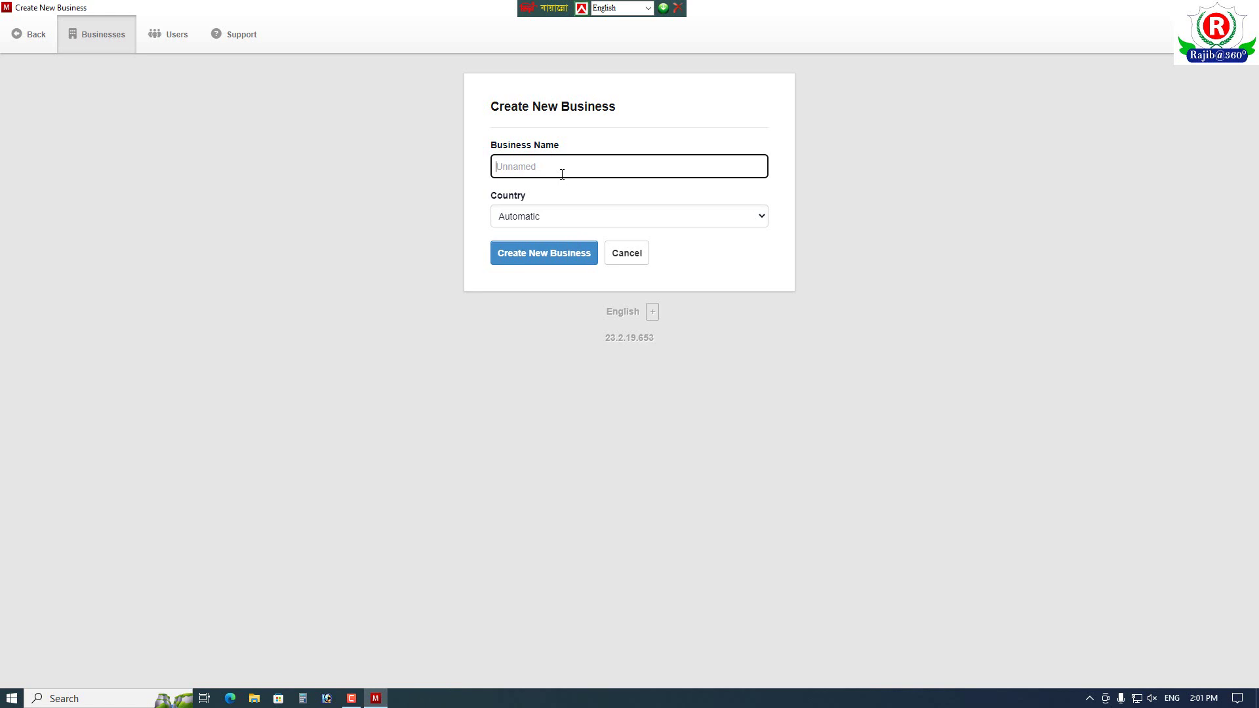
Step: Try to create the business under the name "M\sRaisa Enterprise" with the country left on Automatic
{"action": "type", "text": "B"}
{"action": "key", "text": "BackSpace"}
{"action": "type", "text": "M/s.Raisa Enterprise"}
{"action": "left_click", "coordinate": [544, 253]}
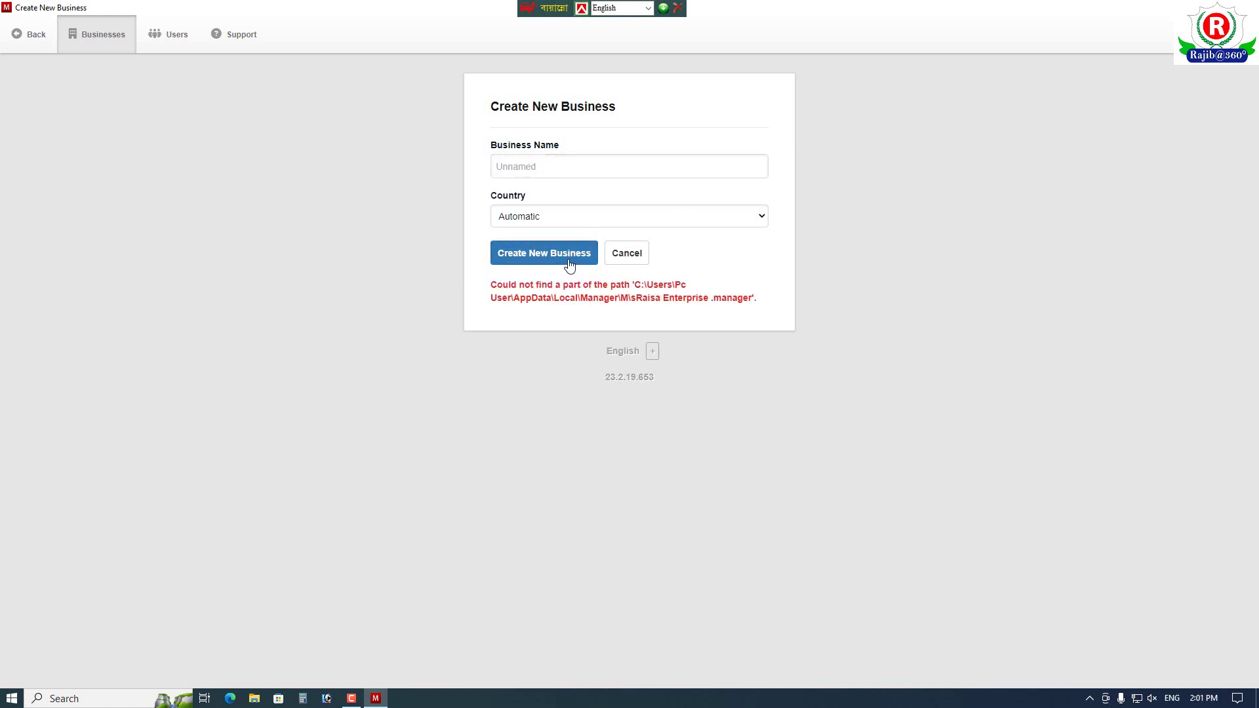
Step: Create the business with the name left blank, and open the customization of its tabs
{"action": "left_click", "coordinate": [544, 253]}
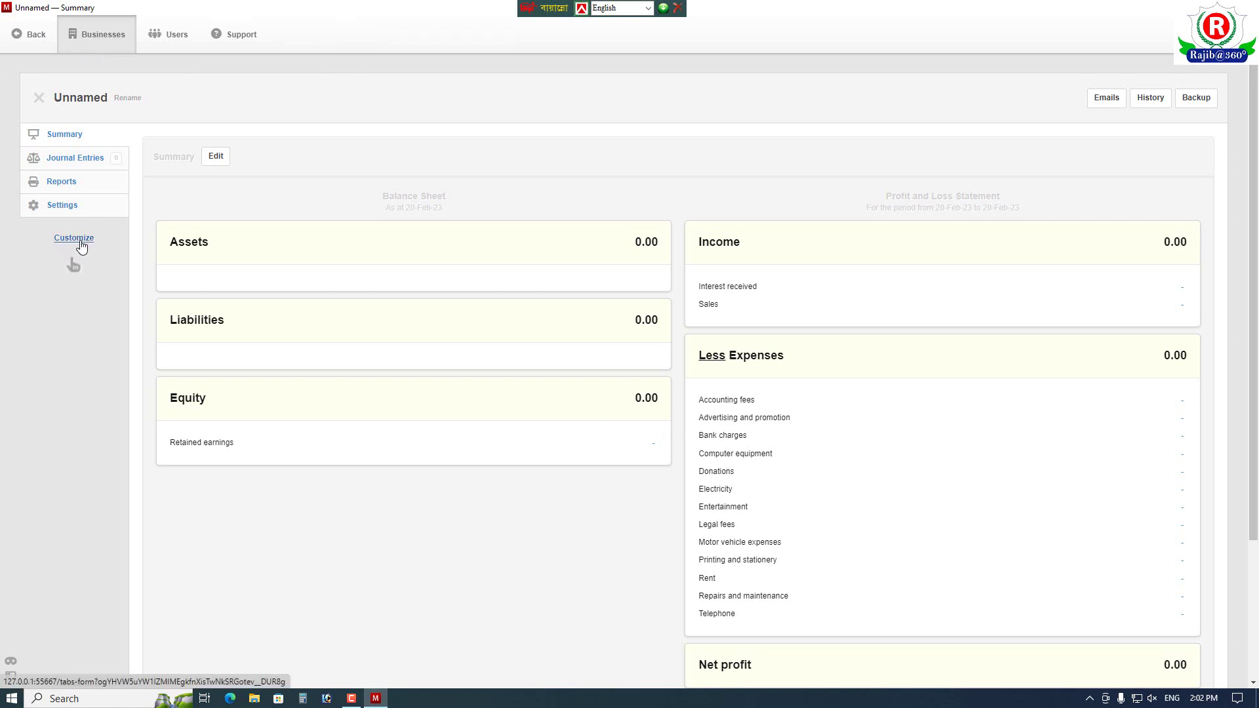
{"action": "left_click", "coordinate": [81, 247]}
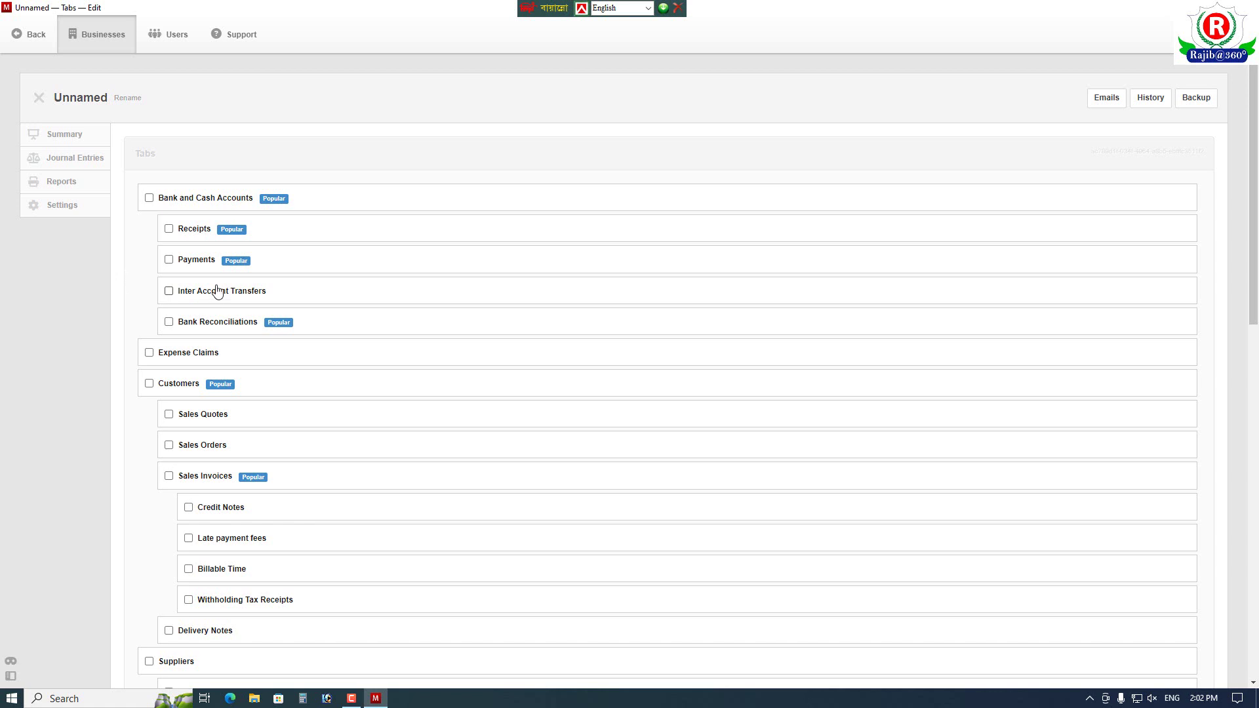
Step: Enable the Bank and Cash Accounts, Receipts and Payments tabs for the business
{"action": "left_click", "coordinate": [150, 199]}
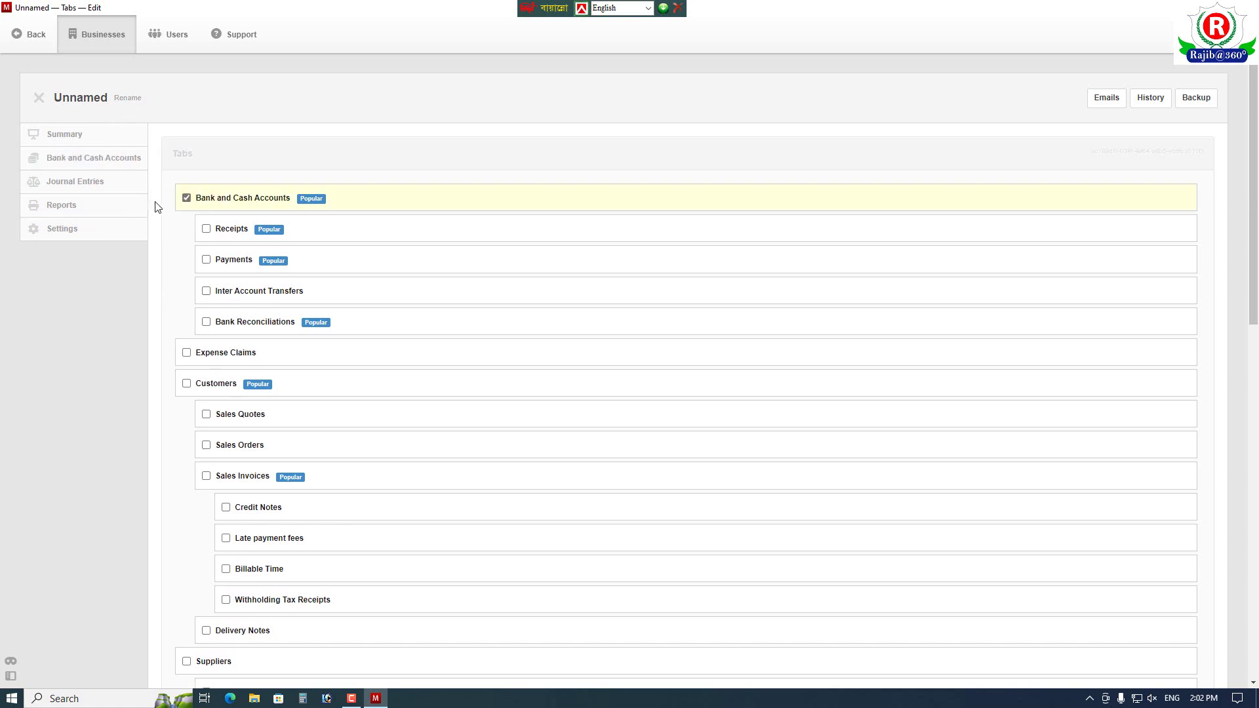
{"action": "left_click", "coordinate": [206, 230]}
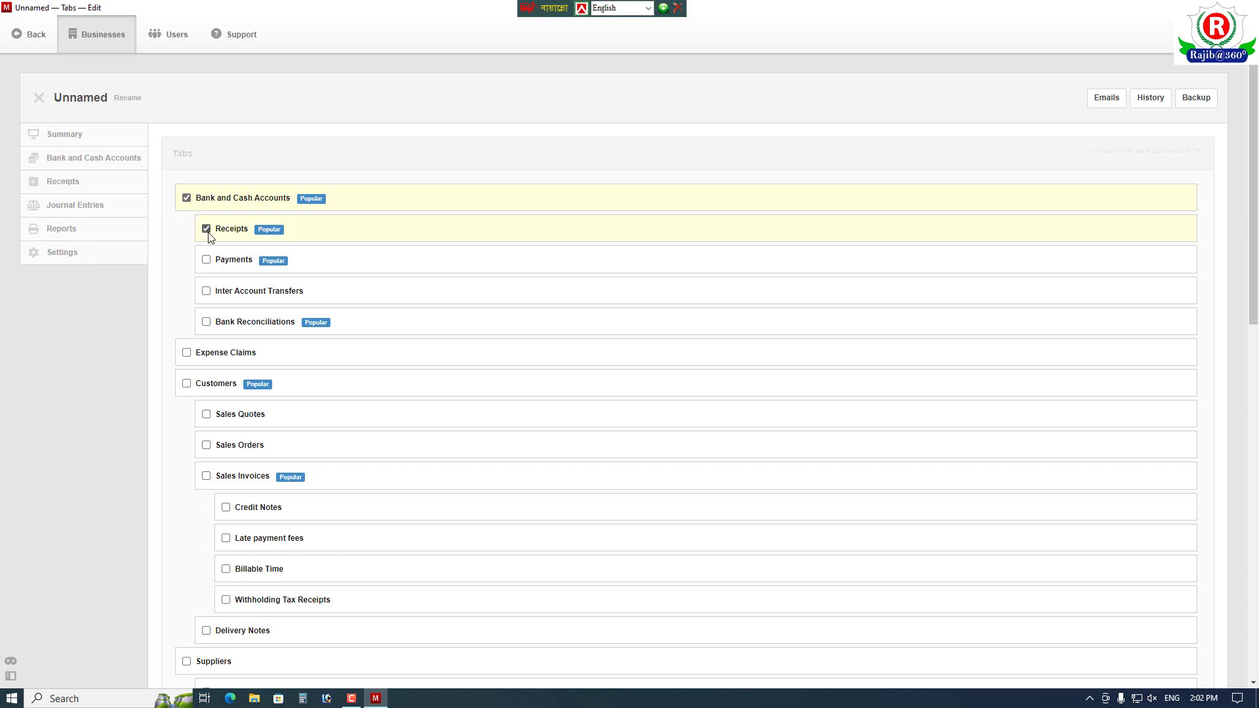
{"action": "left_click", "coordinate": [207, 260]}
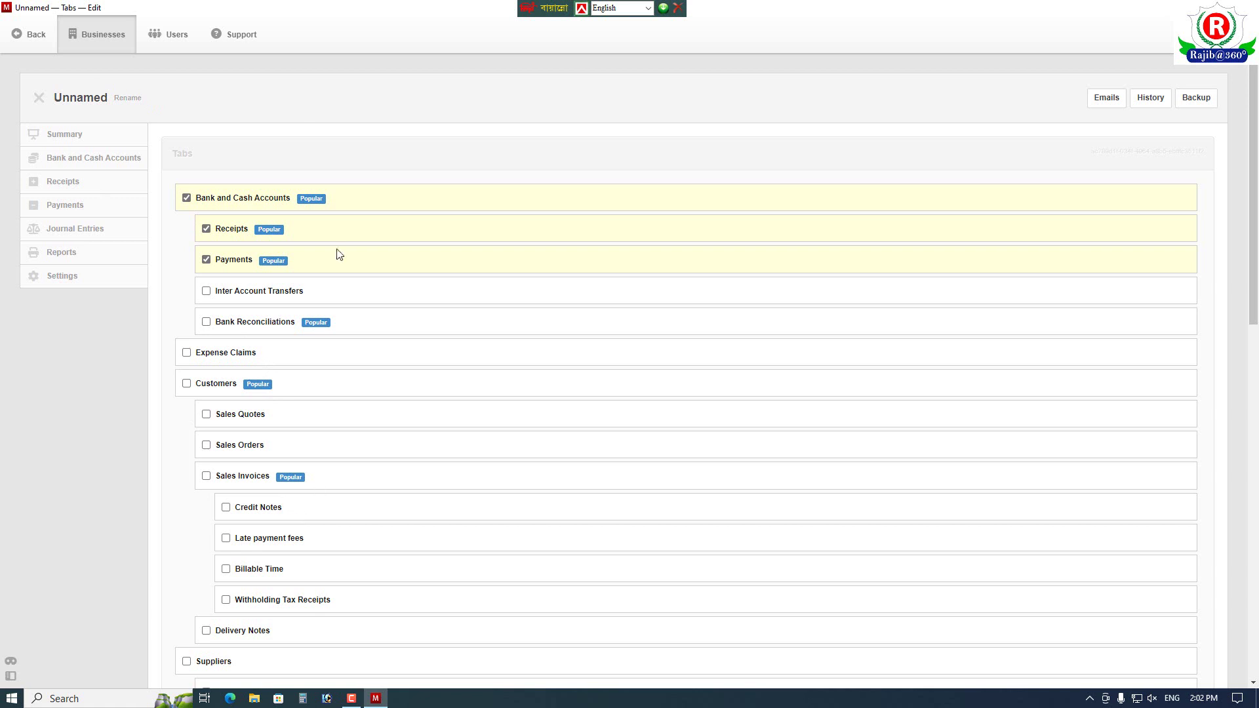
Step: Enable the Sales Quotes, Sales Invoices and Purchase Invoices tabs for the business
{"action": "scroll", "coordinate": [342, 541], "scroll_direction": "down", "scroll_amount": 12}
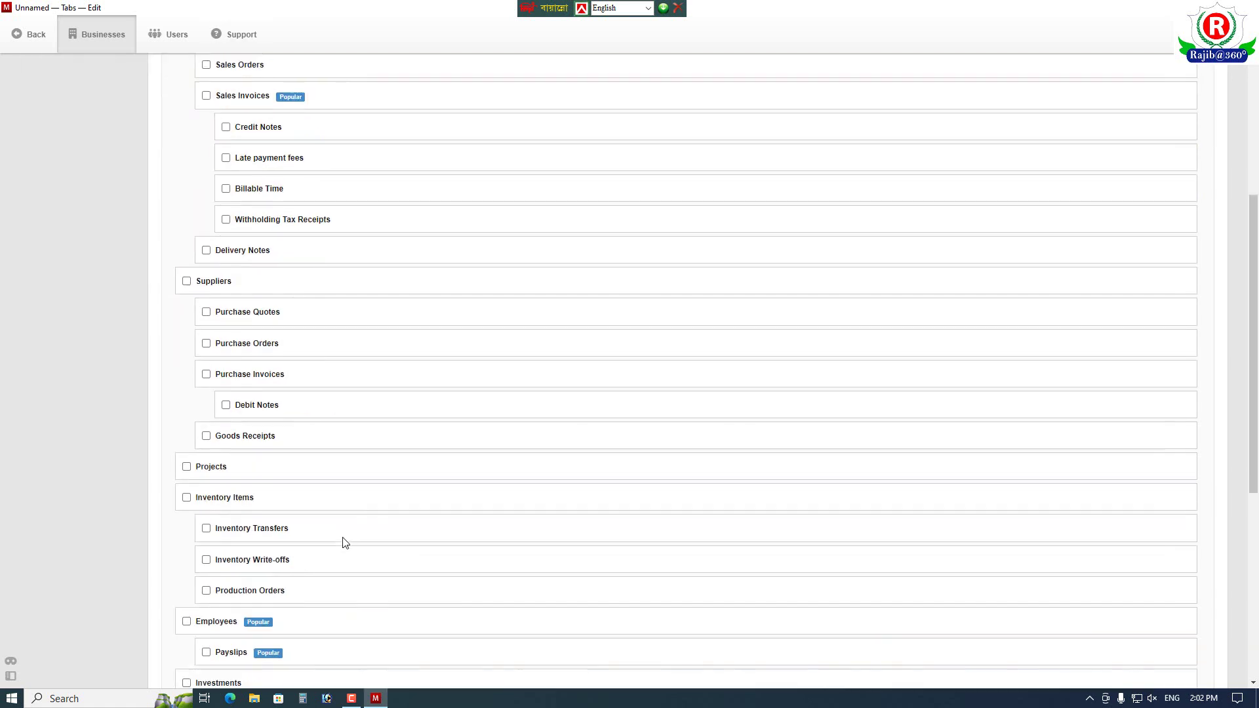
{"action": "scroll", "coordinate": [343, 539], "scroll_direction": "up", "scroll_amount": 12}
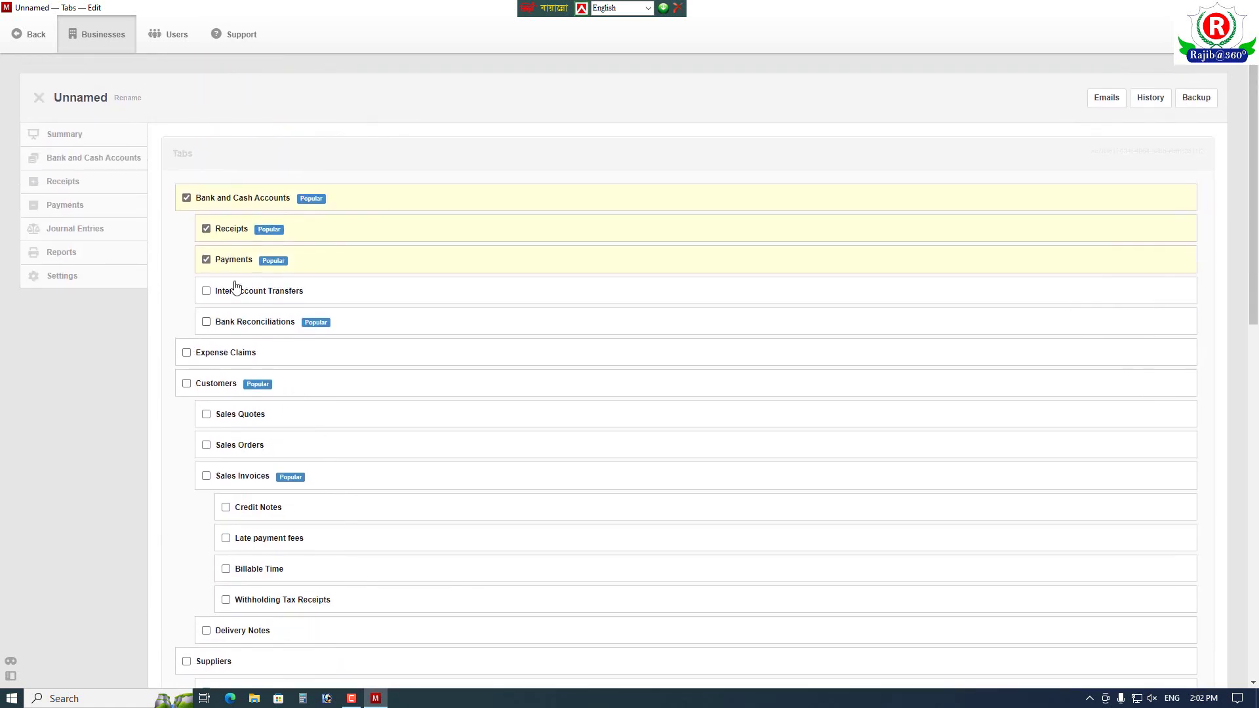
{"action": "left_click", "coordinate": [205, 413]}
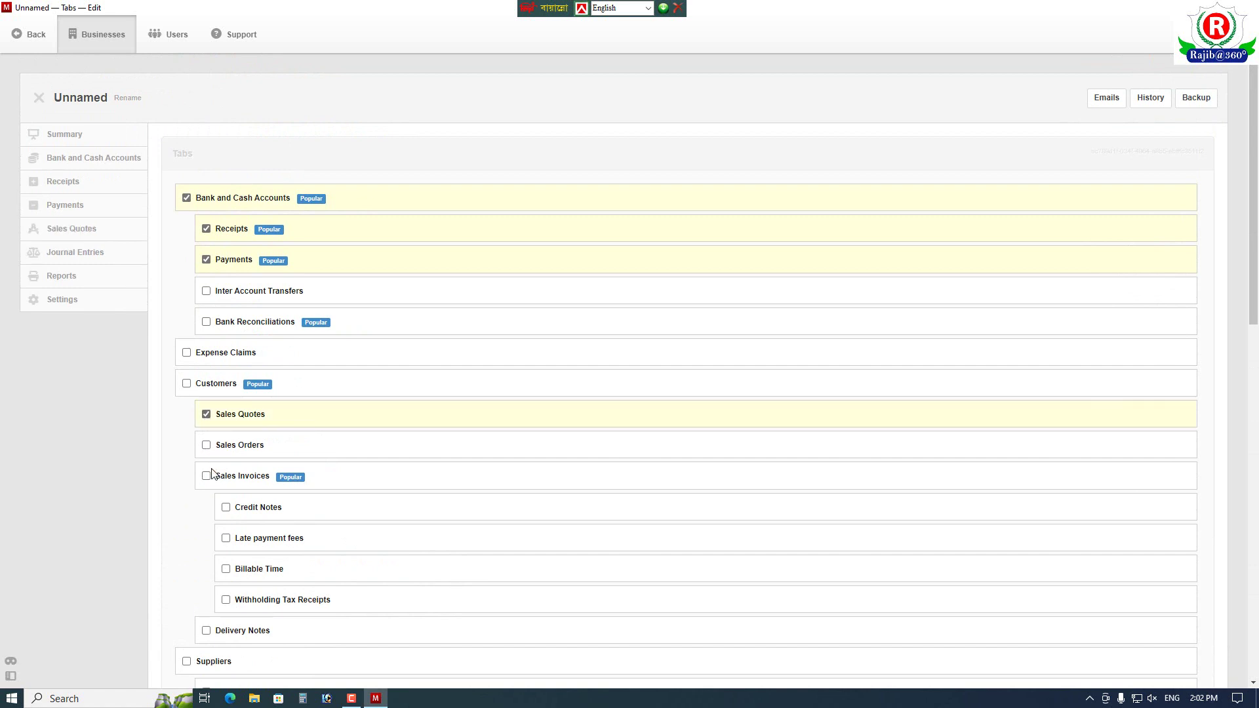
{"action": "left_click", "coordinate": [206, 476]}
{"action": "scroll", "coordinate": [346, 547], "scroll_direction": "down", "scroll_amount": 6}
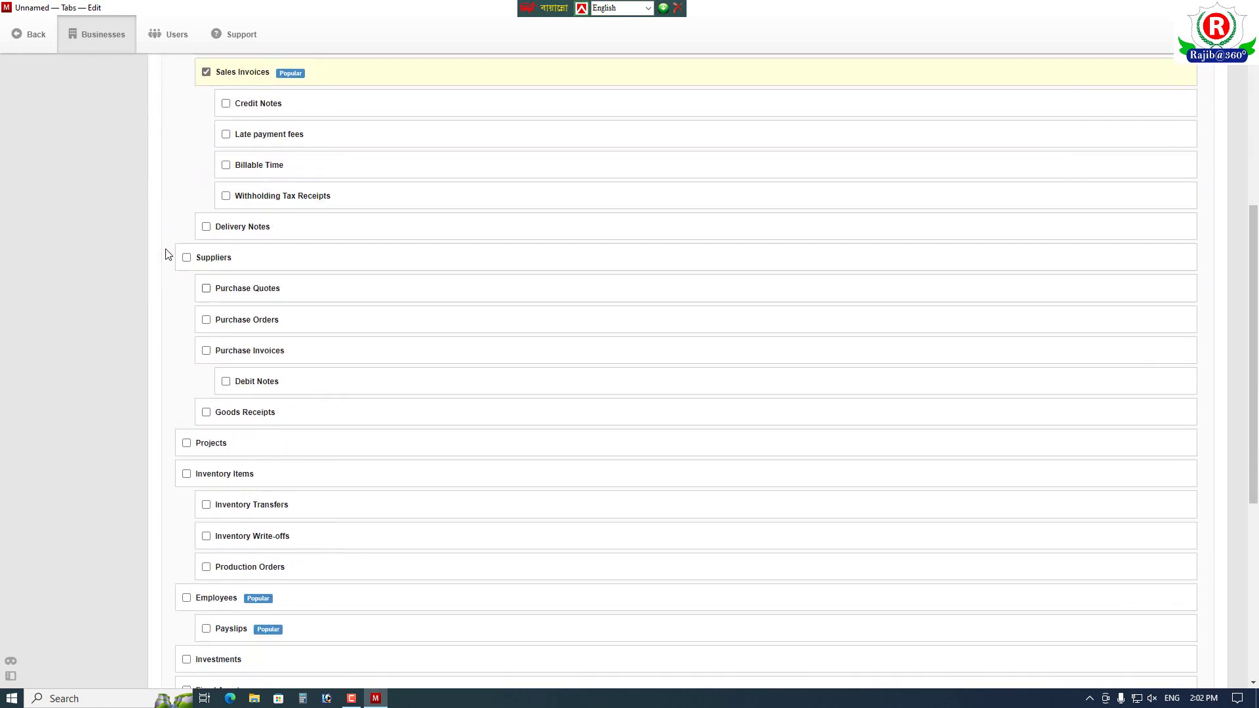
{"action": "left_click", "coordinate": [206, 354]}
Step: Enable the Inventory Items and Inventory Transfers tabs for the business
{"action": "scroll", "coordinate": [334, 404], "scroll_direction": "down", "scroll_amount": 6}
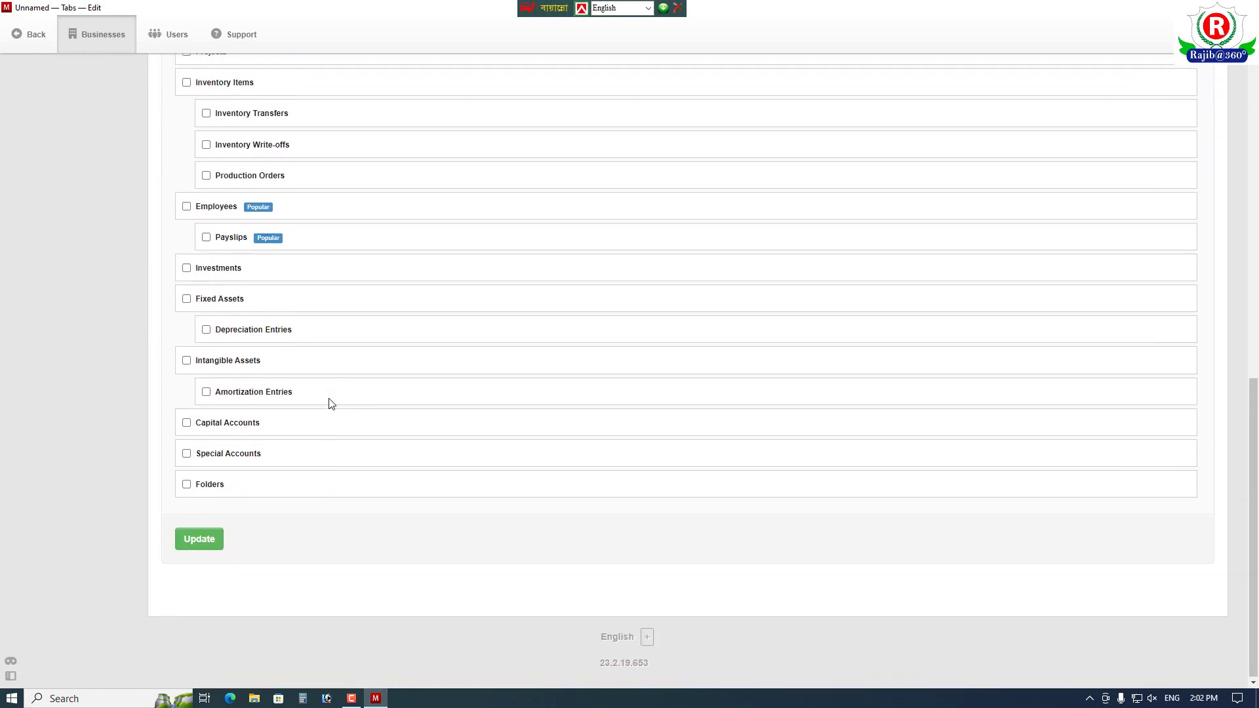
{"action": "scroll", "coordinate": [330, 403], "scroll_direction": "up", "scroll_amount": 3}
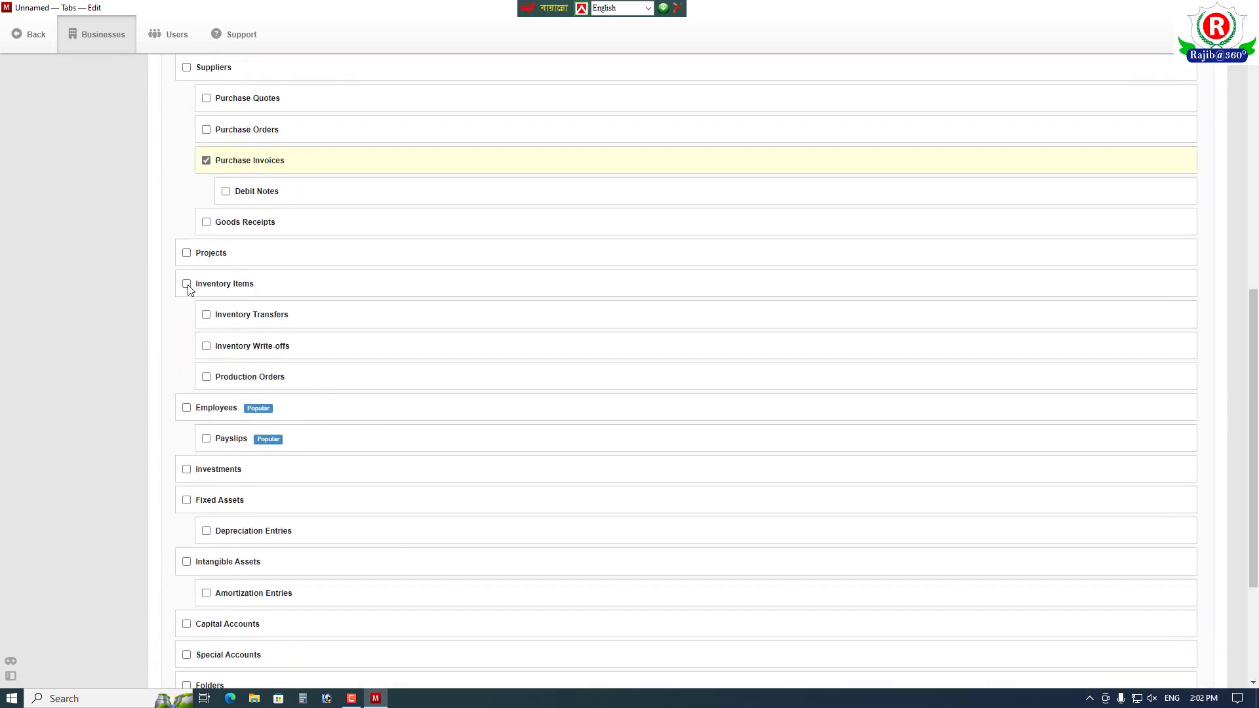
{"action": "left_click", "coordinate": [186, 284]}
{"action": "scroll", "coordinate": [194, 295], "scroll_direction": "down", "scroll_amount": 1}
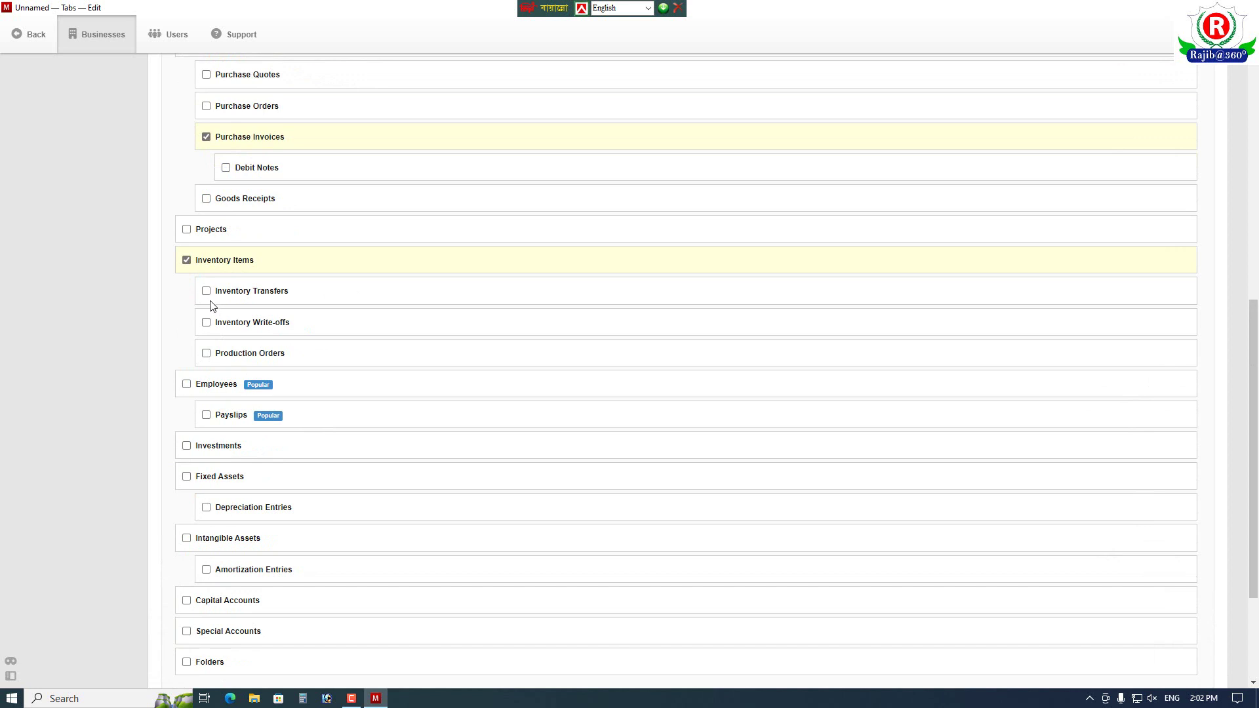
{"action": "left_click", "coordinate": [209, 293]}
Step: Enable the Employees and Payslips tabs for the business
{"action": "scroll", "coordinate": [210, 295], "scroll_direction": "down", "scroll_amount": 1}
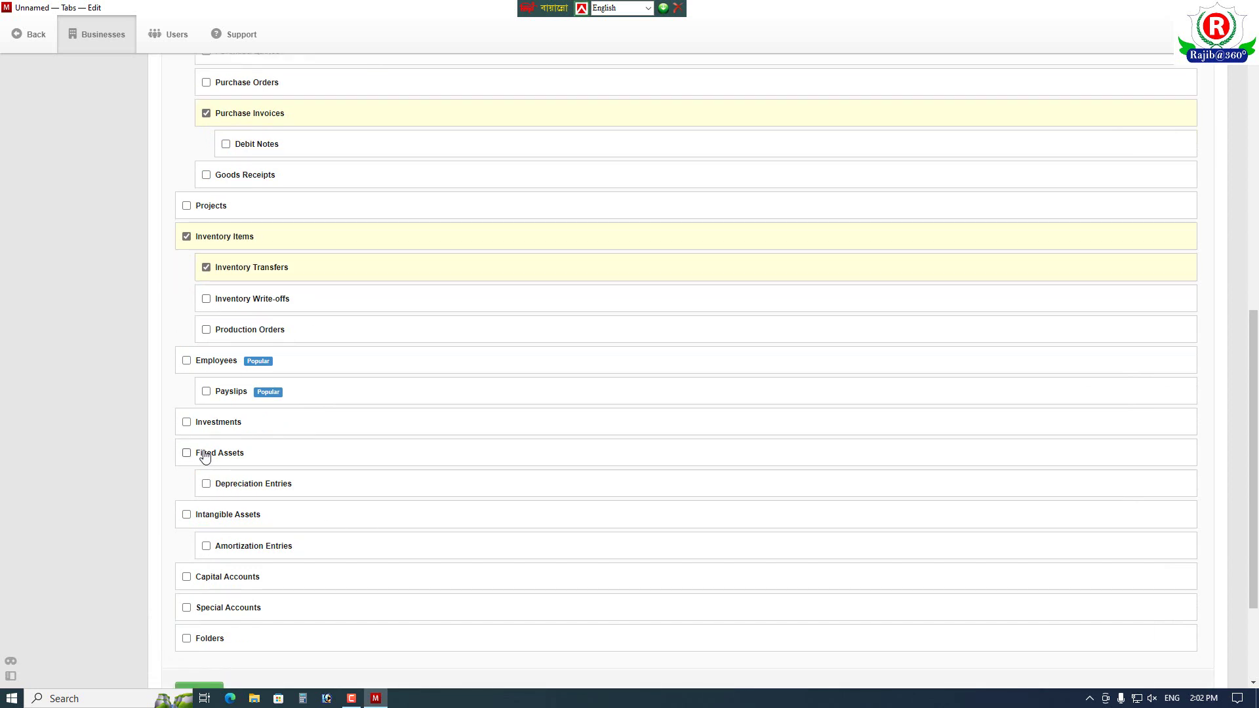
{"action": "left_click", "coordinate": [186, 361]}
{"action": "scroll", "coordinate": [188, 364], "scroll_direction": "down", "scroll_amount": 1}
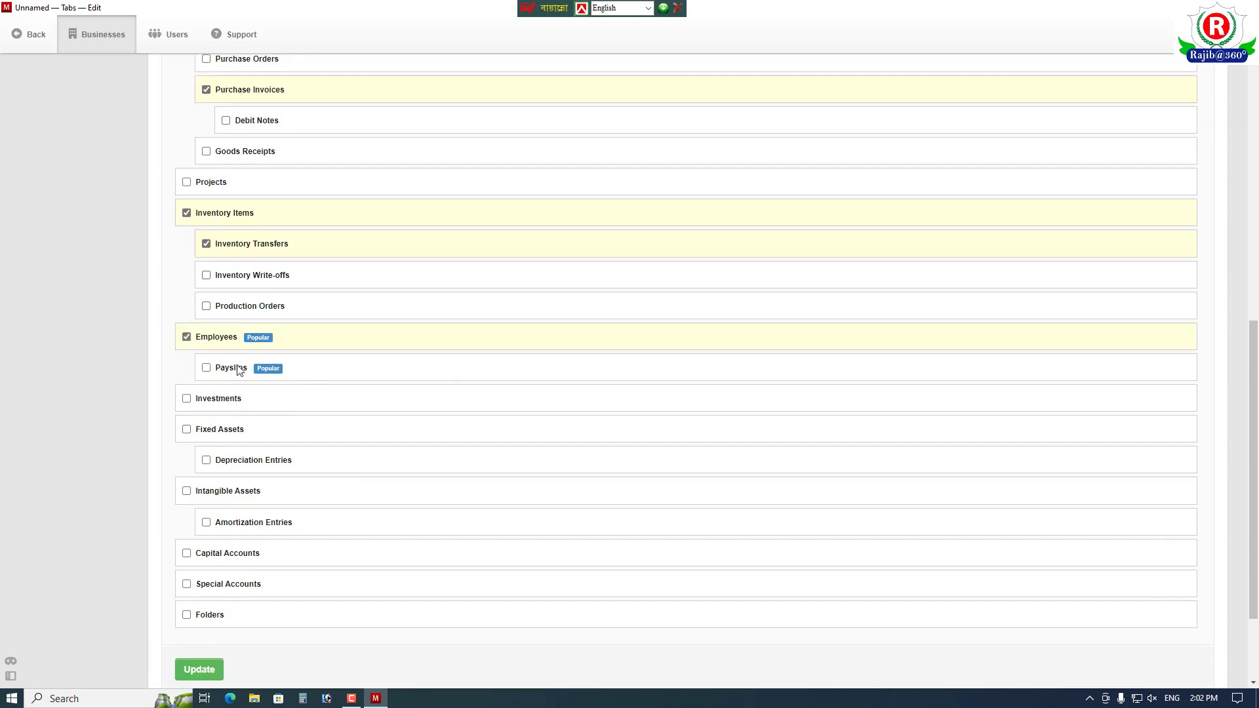
{"action": "left_click", "coordinate": [206, 369]}
Step: Enable the Capital Accounts tab and save the tab selection for the business
{"action": "scroll", "coordinate": [206, 370], "scroll_direction": "down", "scroll_amount": 1}
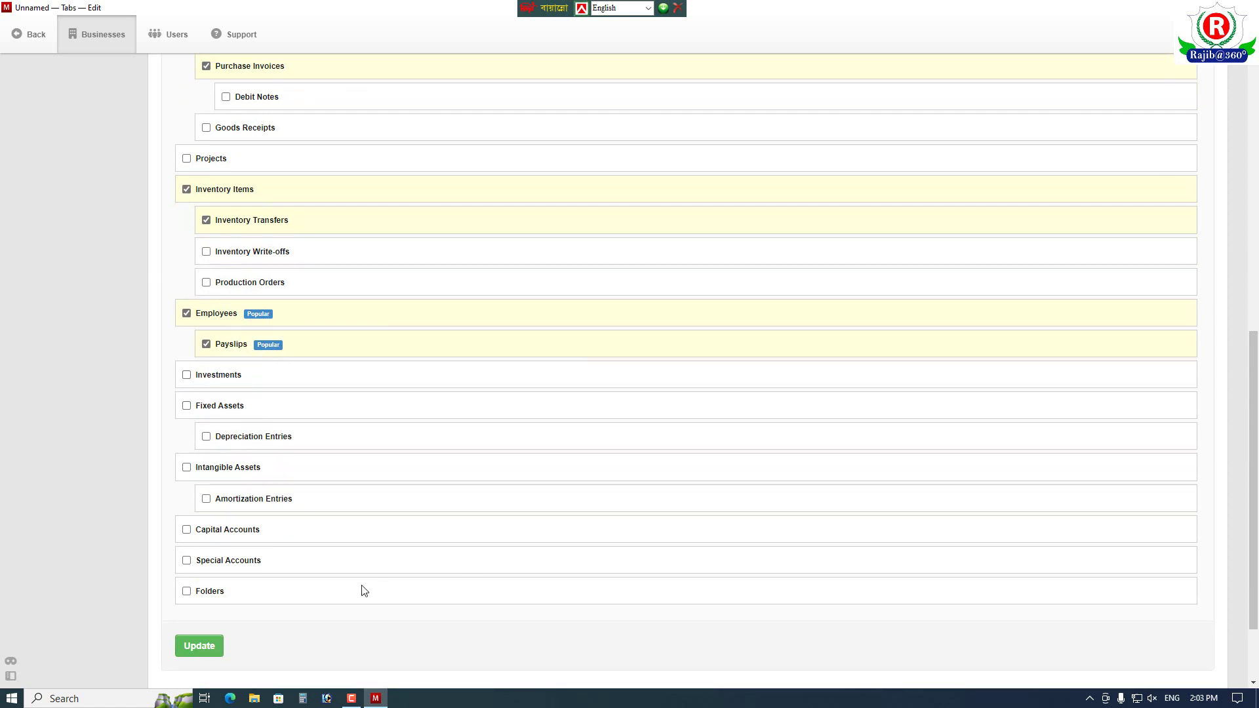
{"action": "left_click", "coordinate": [186, 529]}
{"action": "scroll", "coordinate": [189, 532], "scroll_direction": "down", "scroll_amount": 1}
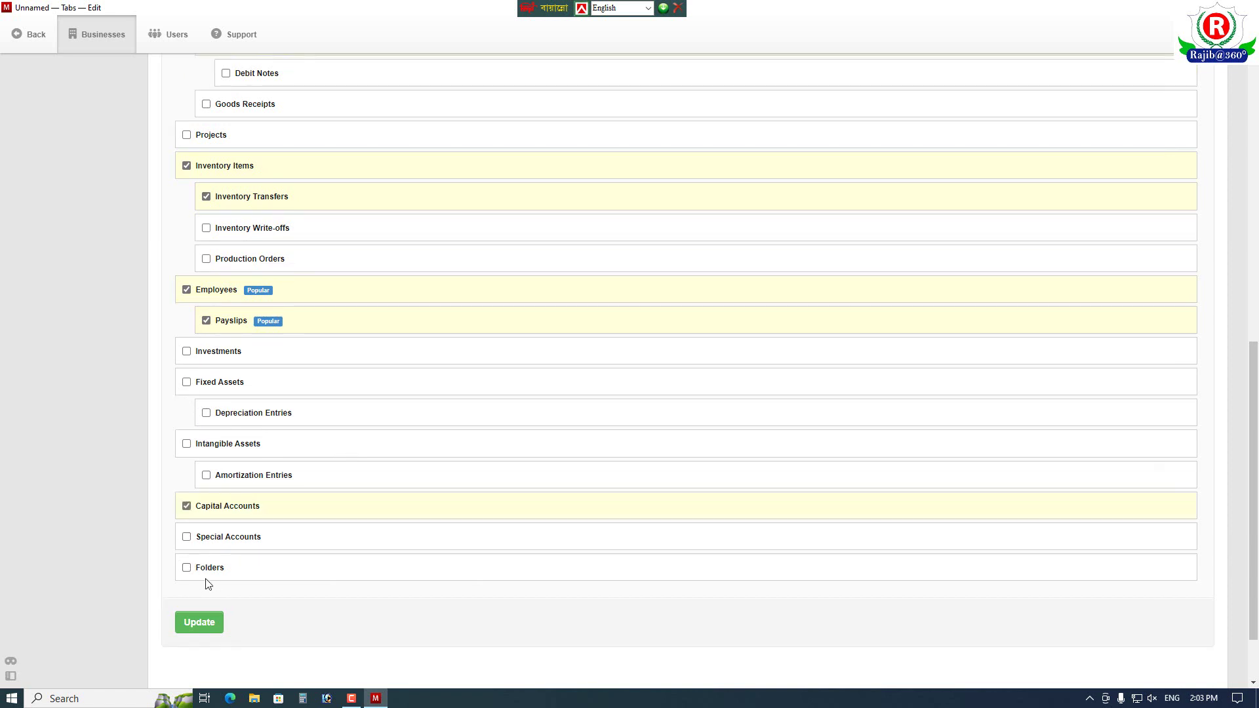
{"action": "left_click", "coordinate": [200, 632]}
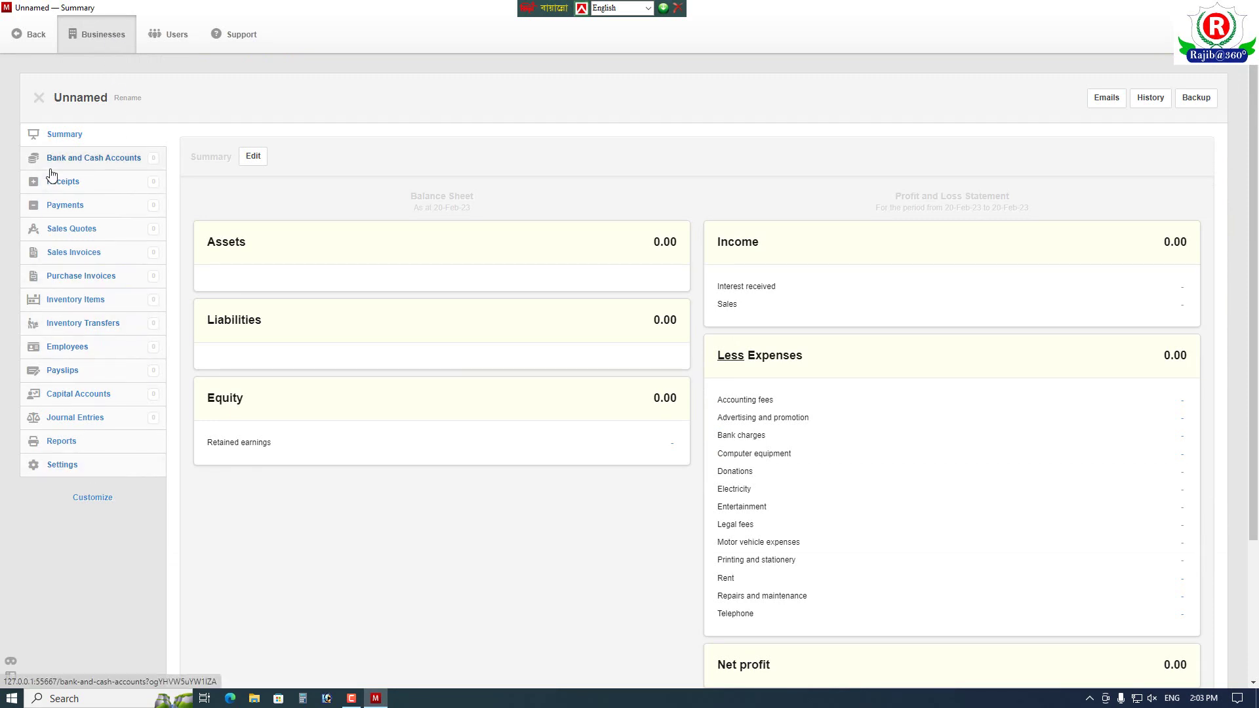
Step: Look through the business's enabled sections one by one, from Receipts and Payments down to Journal Entries and Reports
{"action": "left_click", "coordinate": [74, 184]}
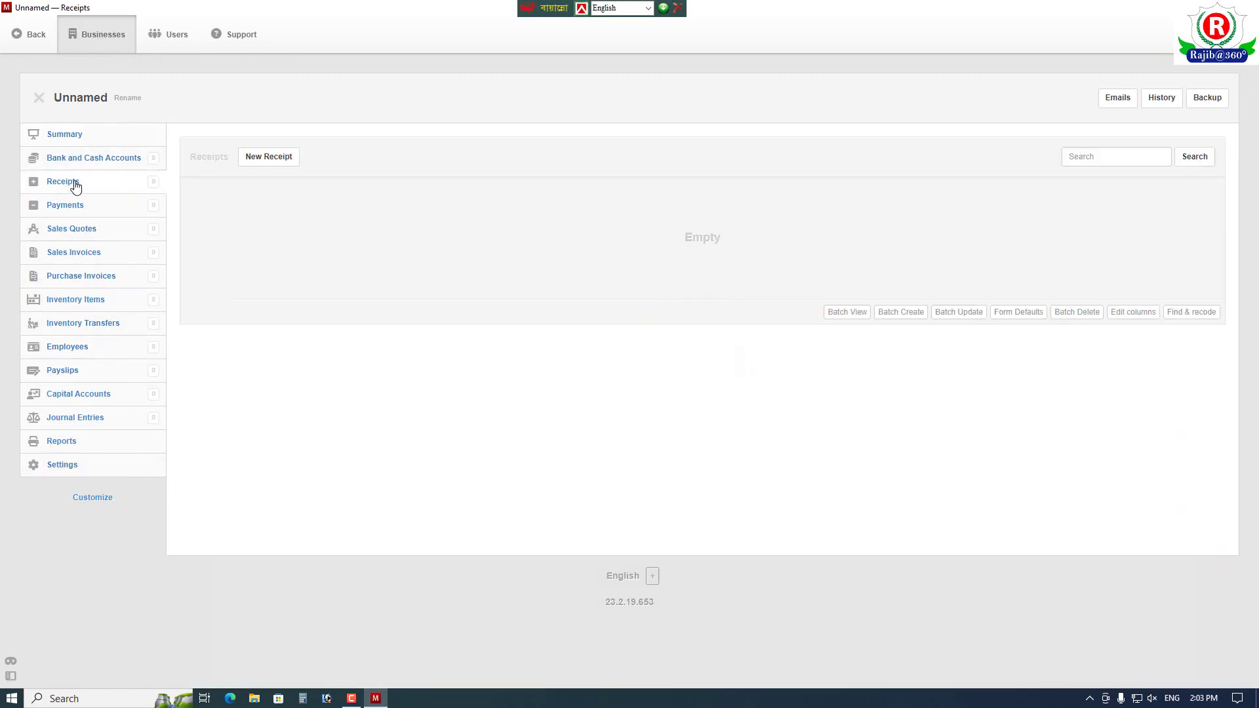
{"action": "left_click", "coordinate": [74, 207]}
{"action": "left_click", "coordinate": [80, 233]}
{"action": "left_click", "coordinate": [83, 257]}
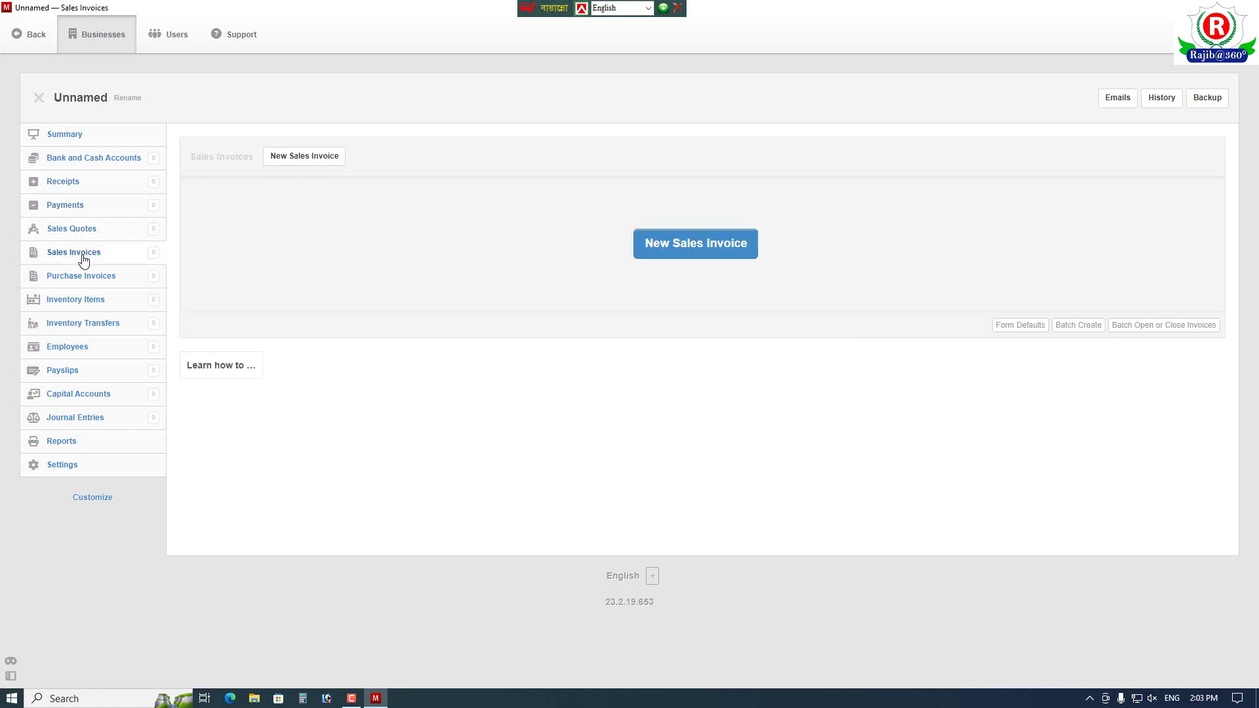
{"action": "left_click", "coordinate": [95, 279]}
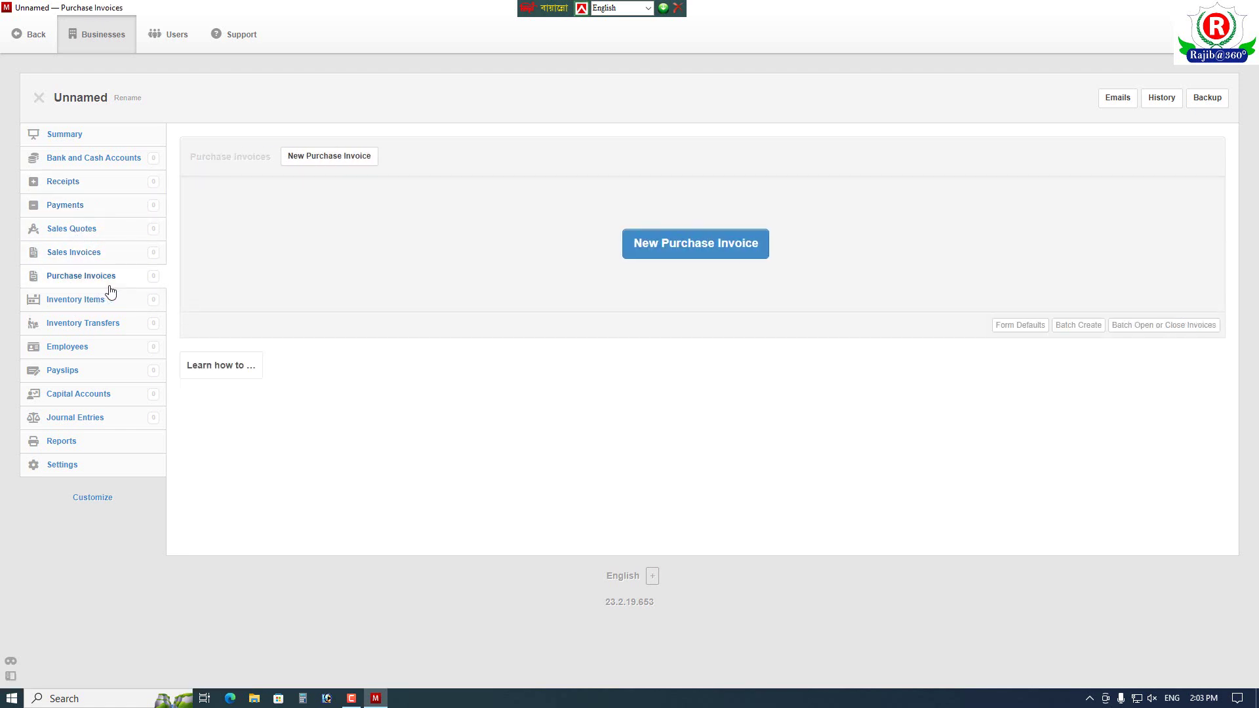
{"action": "left_click", "coordinate": [95, 301]}
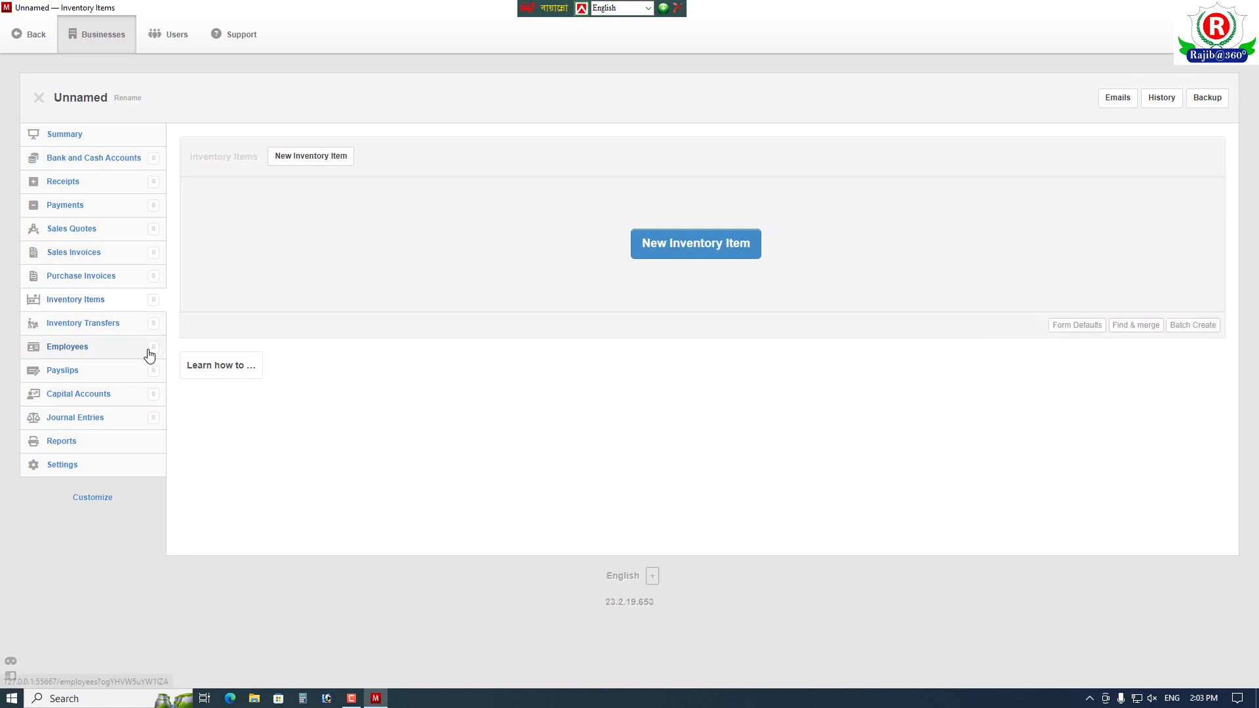
{"action": "left_click", "coordinate": [93, 328]}
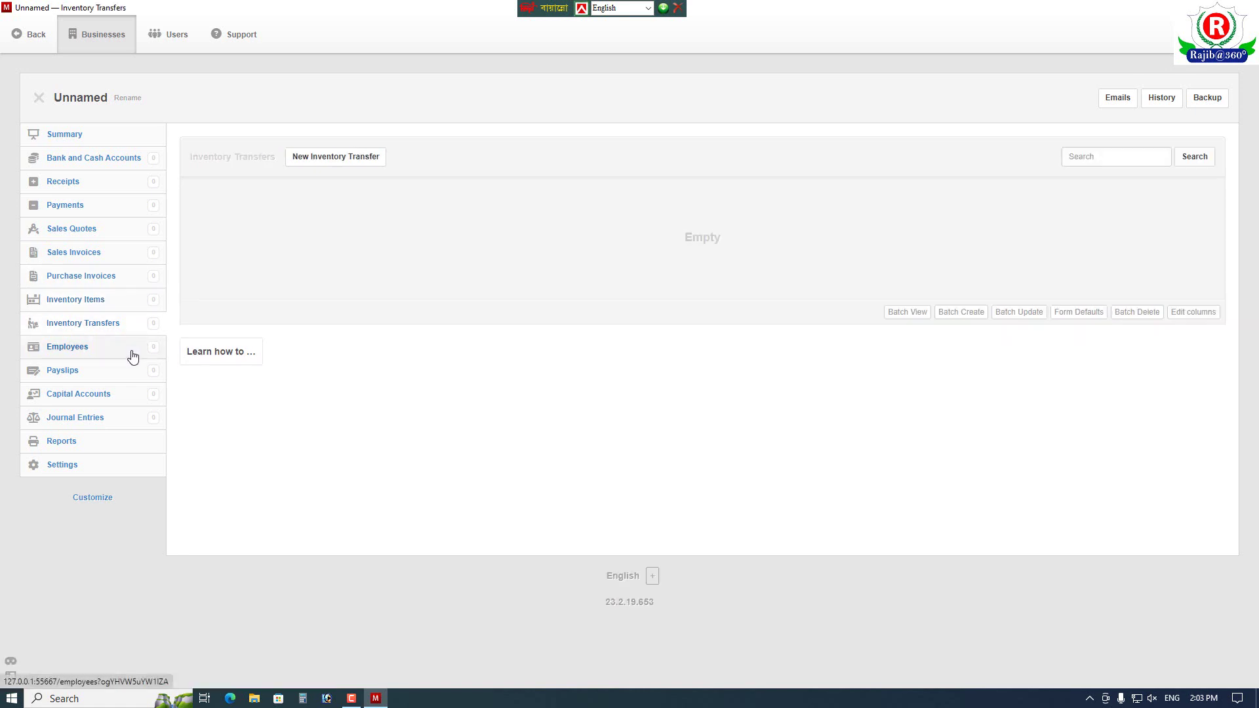
{"action": "left_click", "coordinate": [67, 354]}
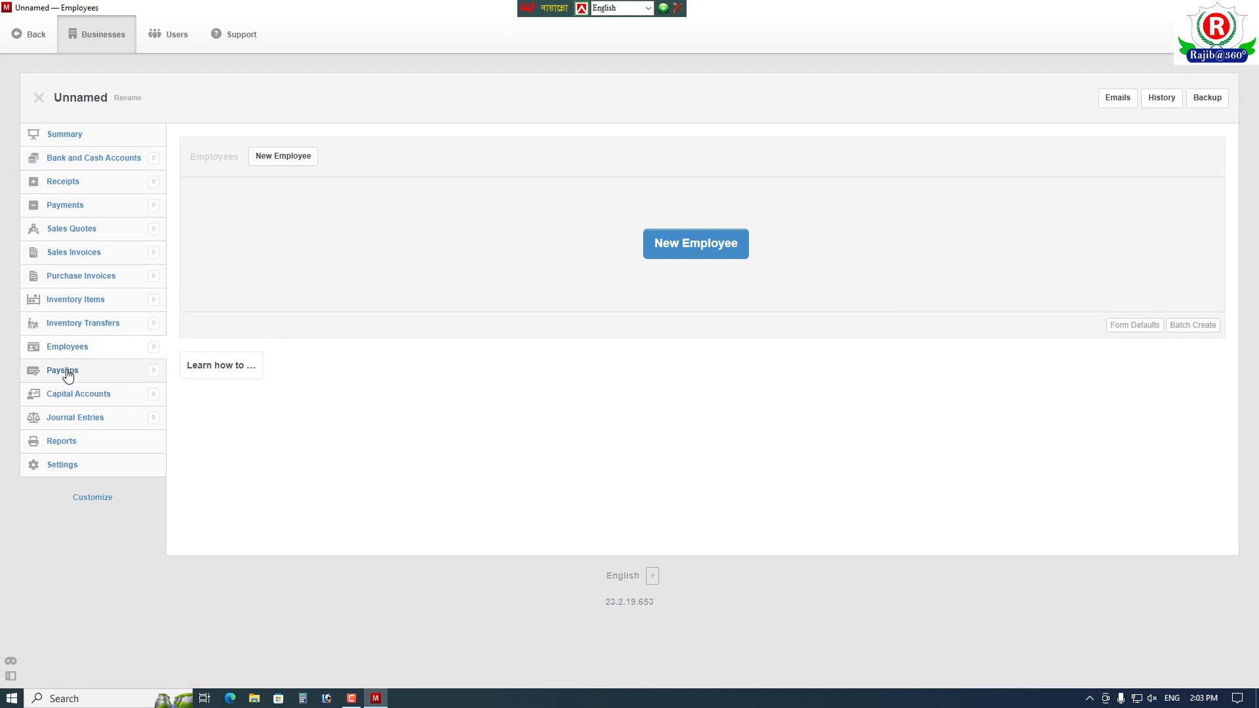
{"action": "left_click", "coordinate": [67, 373]}
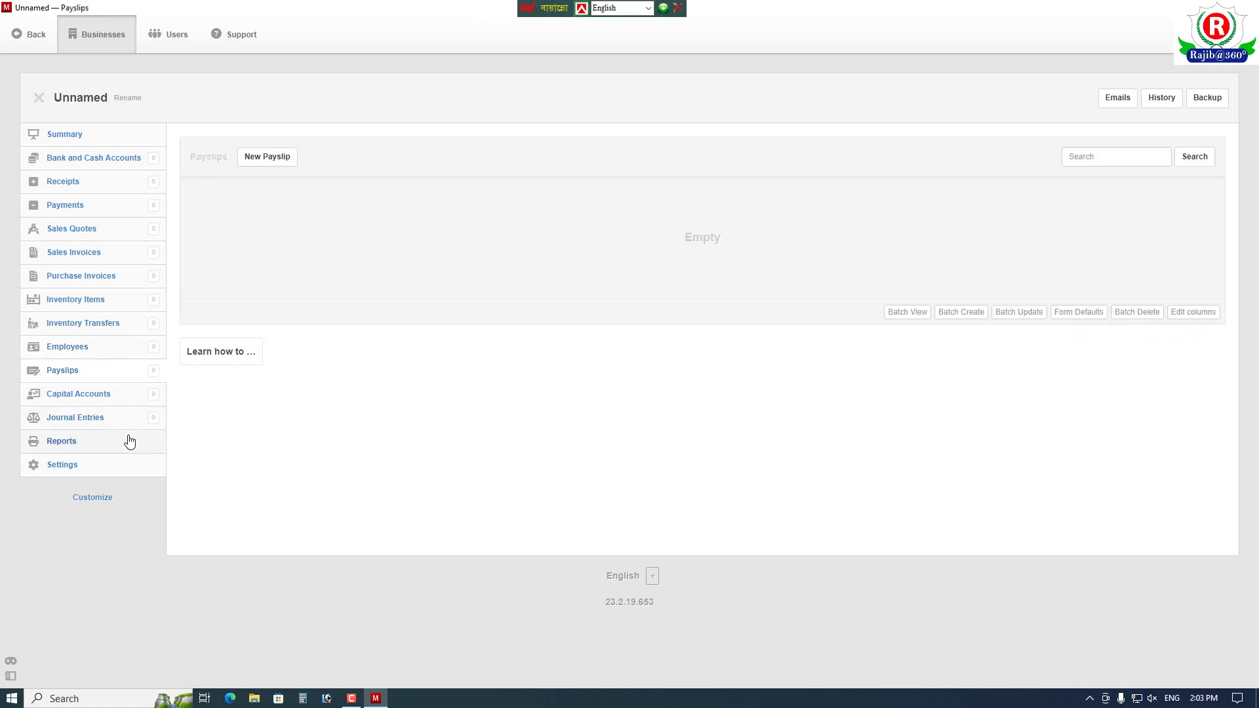
{"action": "left_click", "coordinate": [95, 402]}
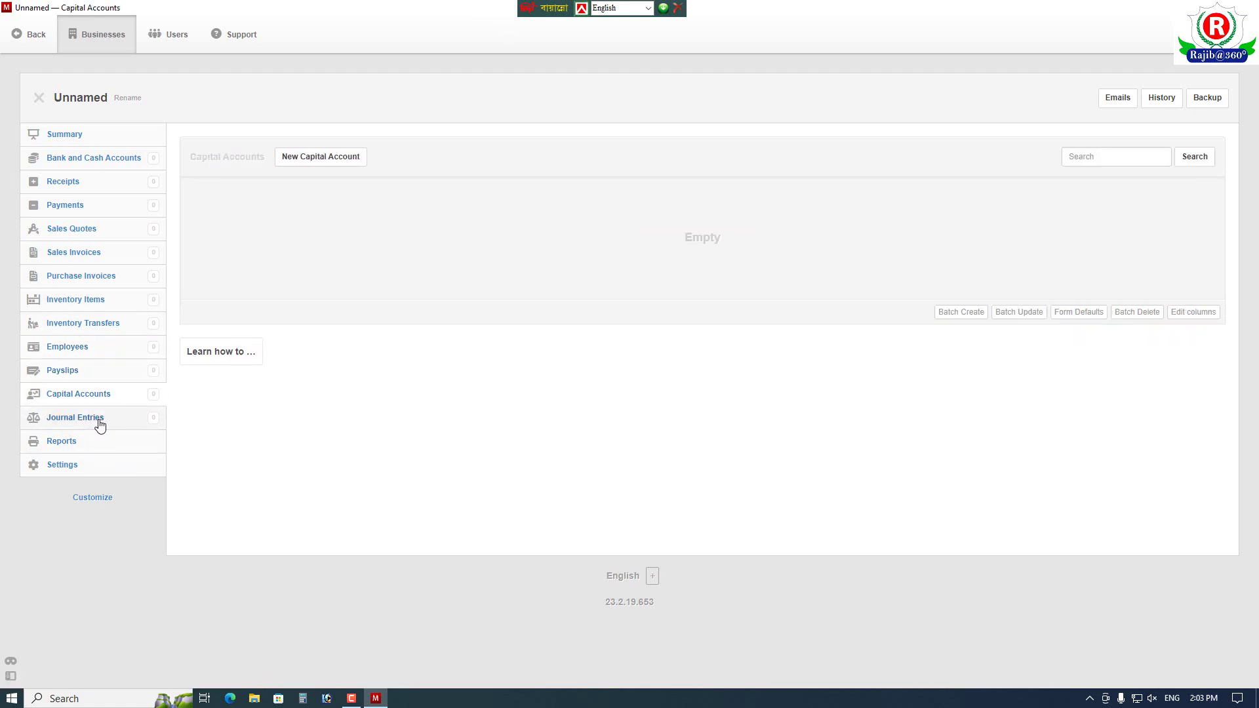
{"action": "left_click", "coordinate": [100, 425]}
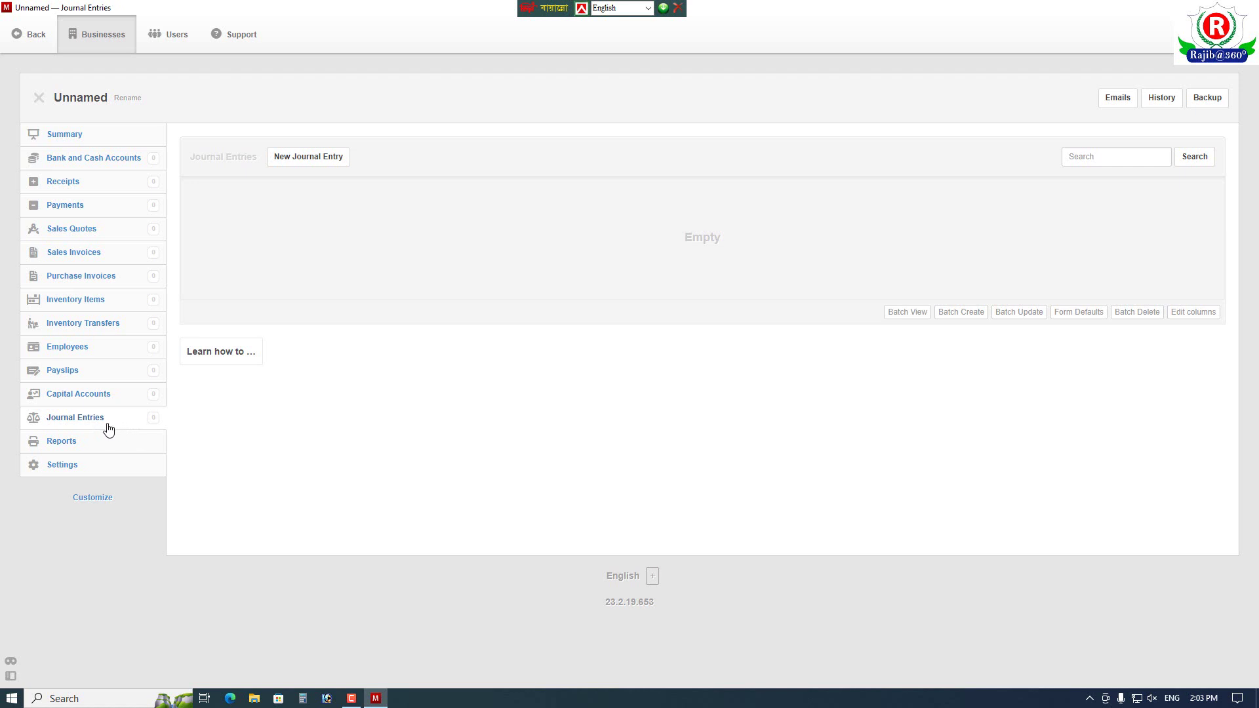
{"action": "left_click", "coordinate": [65, 443]}
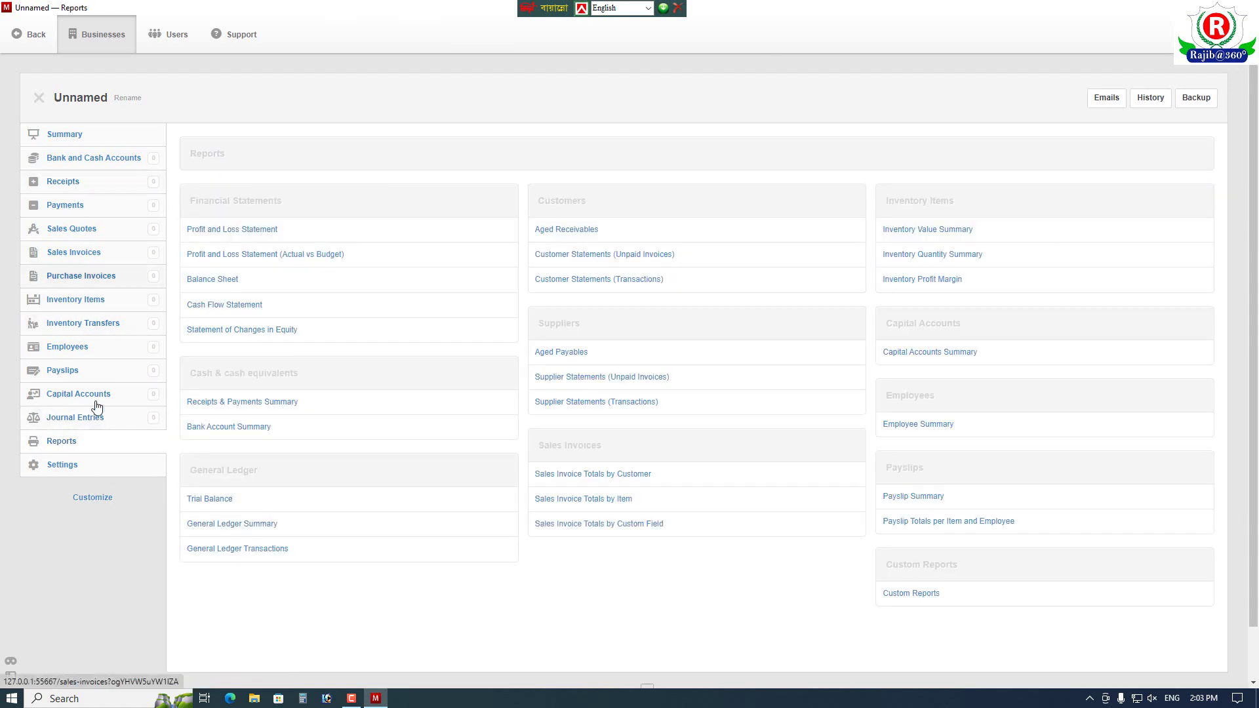
Step: Review the full list of enabled and available tabs in the customization page, and return without changing any
{"action": "left_click", "coordinate": [93, 498]}
{"action": "scroll", "coordinate": [421, 452], "scroll_direction": "down", "scroll_amount": 12}
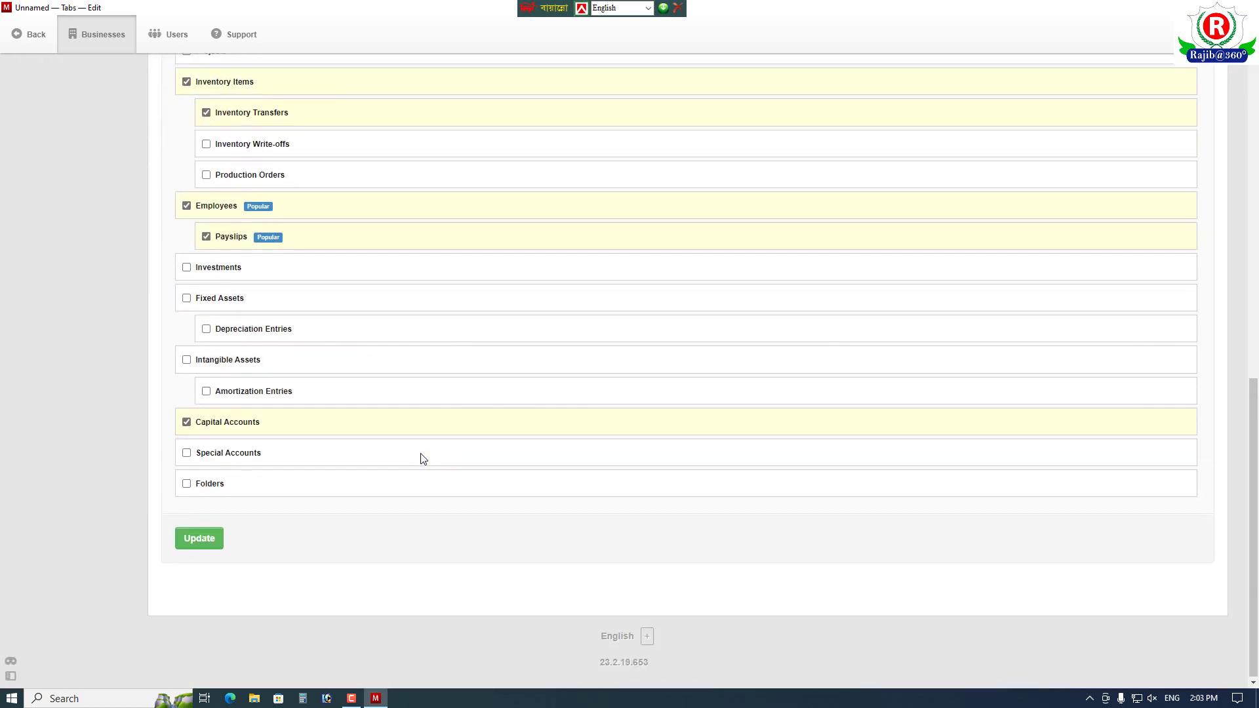
{"action": "scroll", "coordinate": [423, 458], "scroll_direction": "up", "scroll_amount": 12}
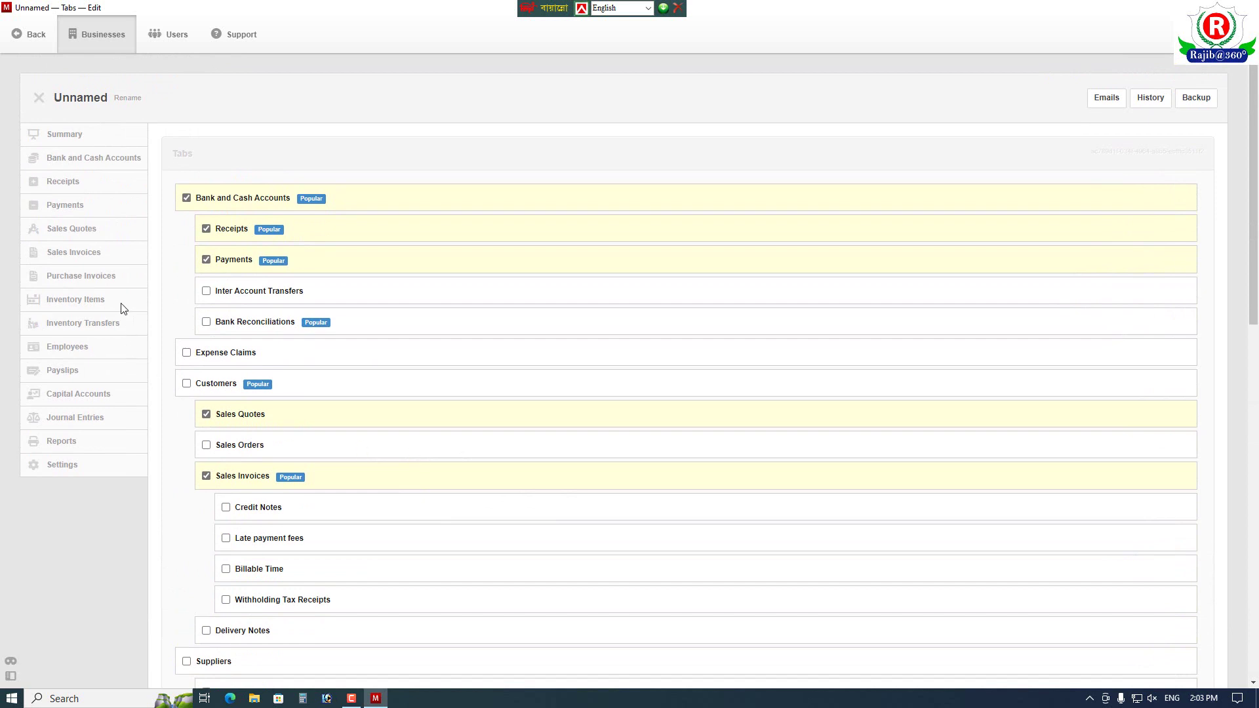
{"action": "scroll", "coordinate": [393, 543], "scroll_direction": "down", "scroll_amount": 5}
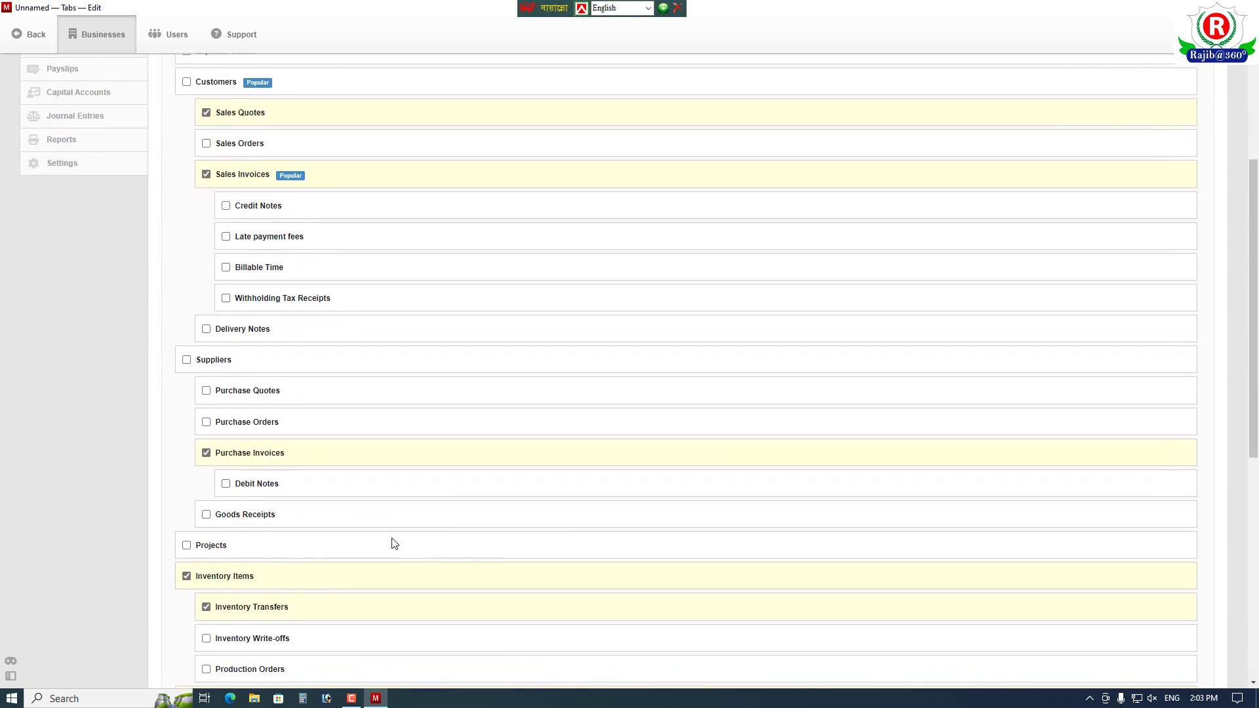
{"action": "scroll", "coordinate": [40, 197], "scroll_direction": "up", "scroll_amount": 5}
{"action": "left_click", "coordinate": [26, 35]}
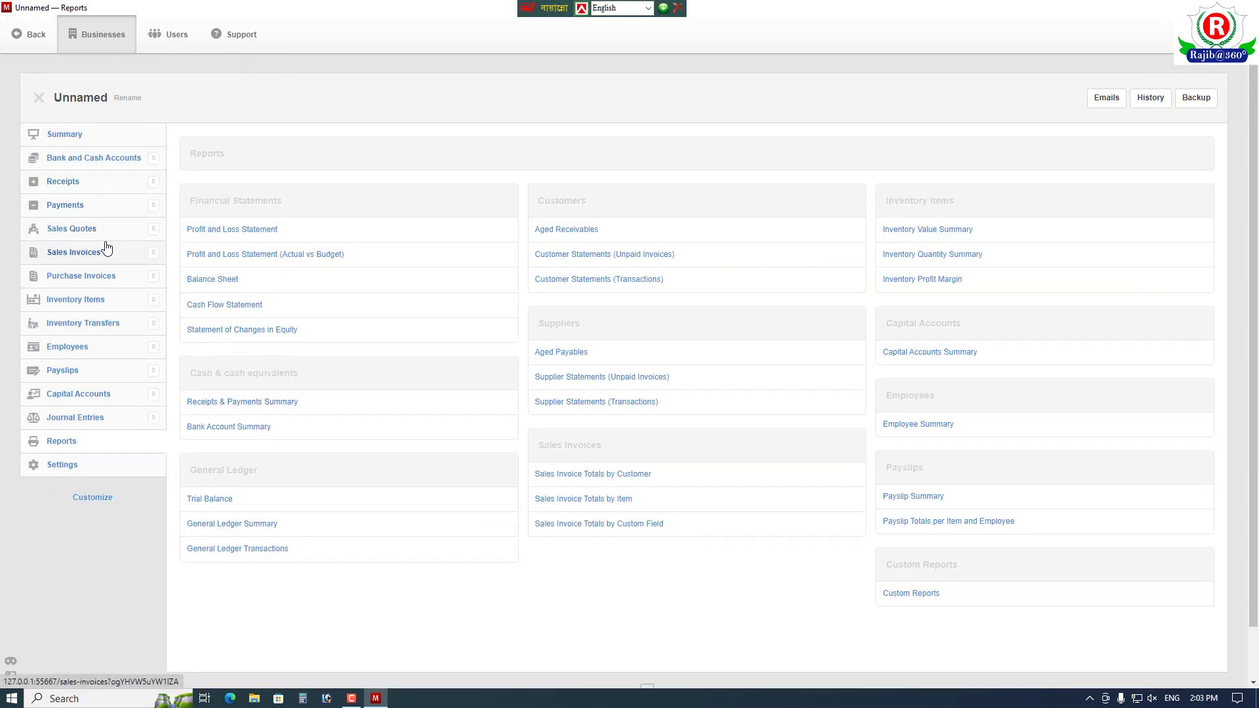
Step: View the business's Summary, Bank and Cash Accounts and Receipts sections
{"action": "left_click", "coordinate": [66, 135]}
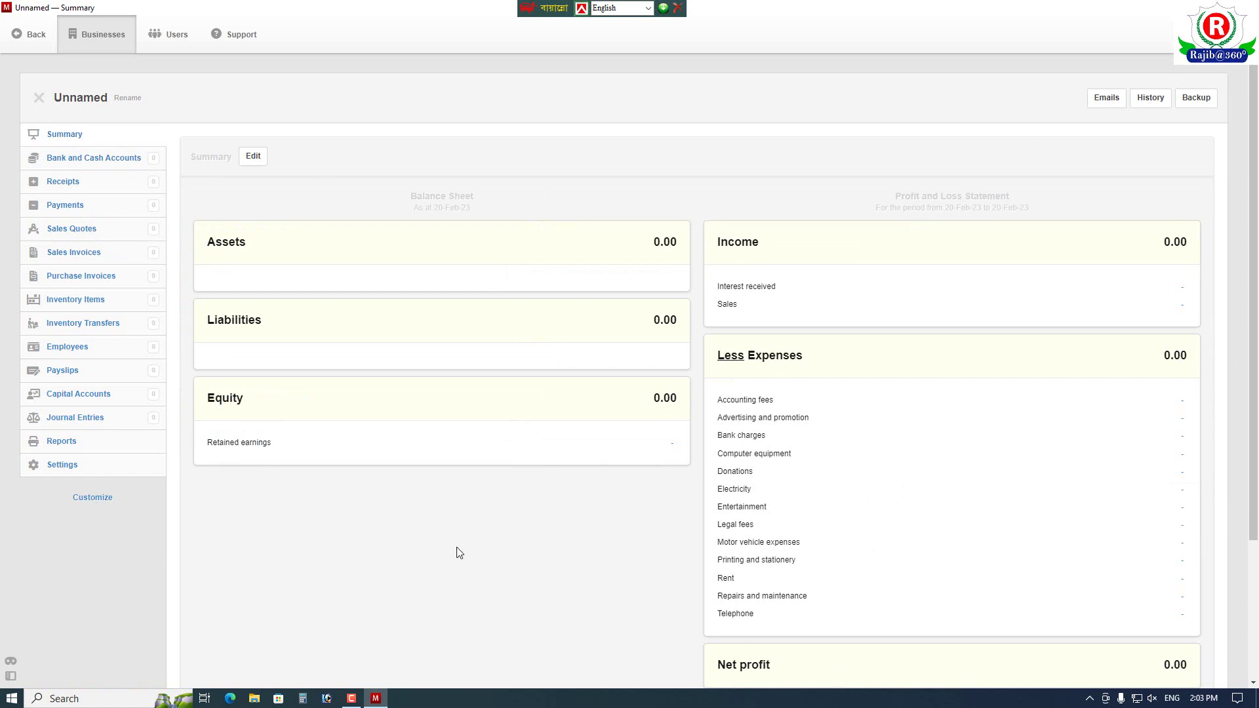
{"action": "left_click", "coordinate": [91, 164]}
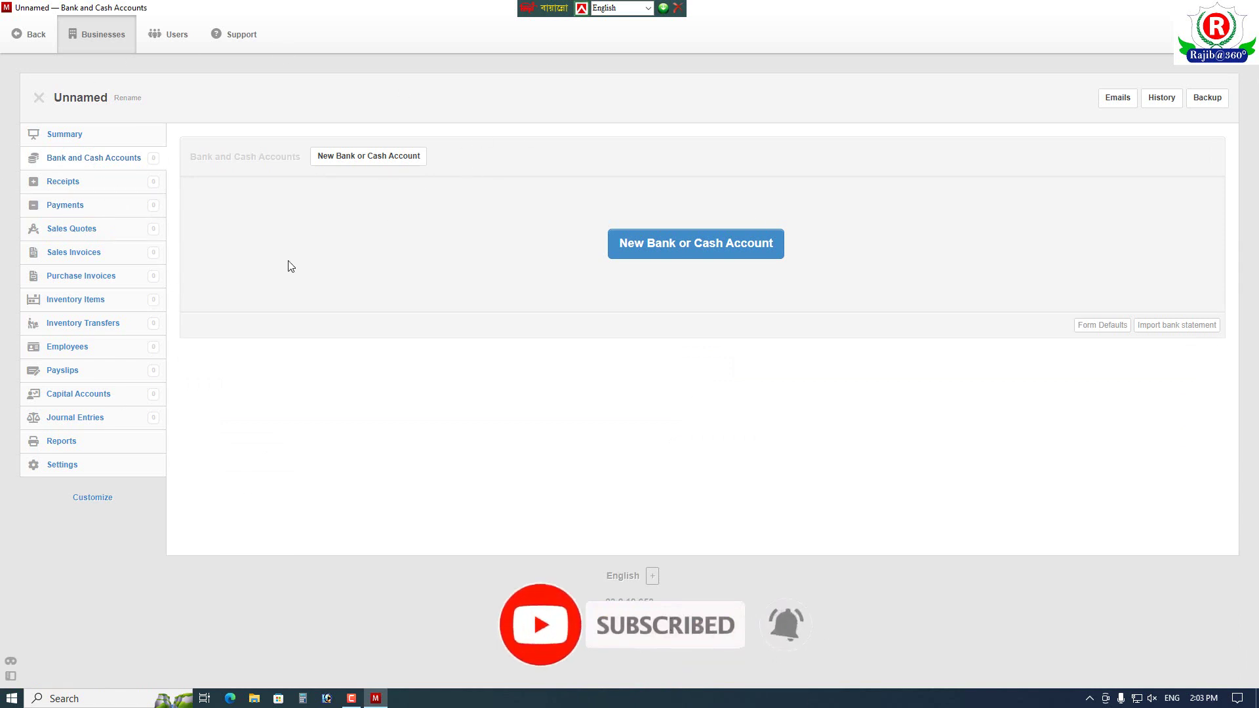
{"action": "left_click", "coordinate": [74, 186]}
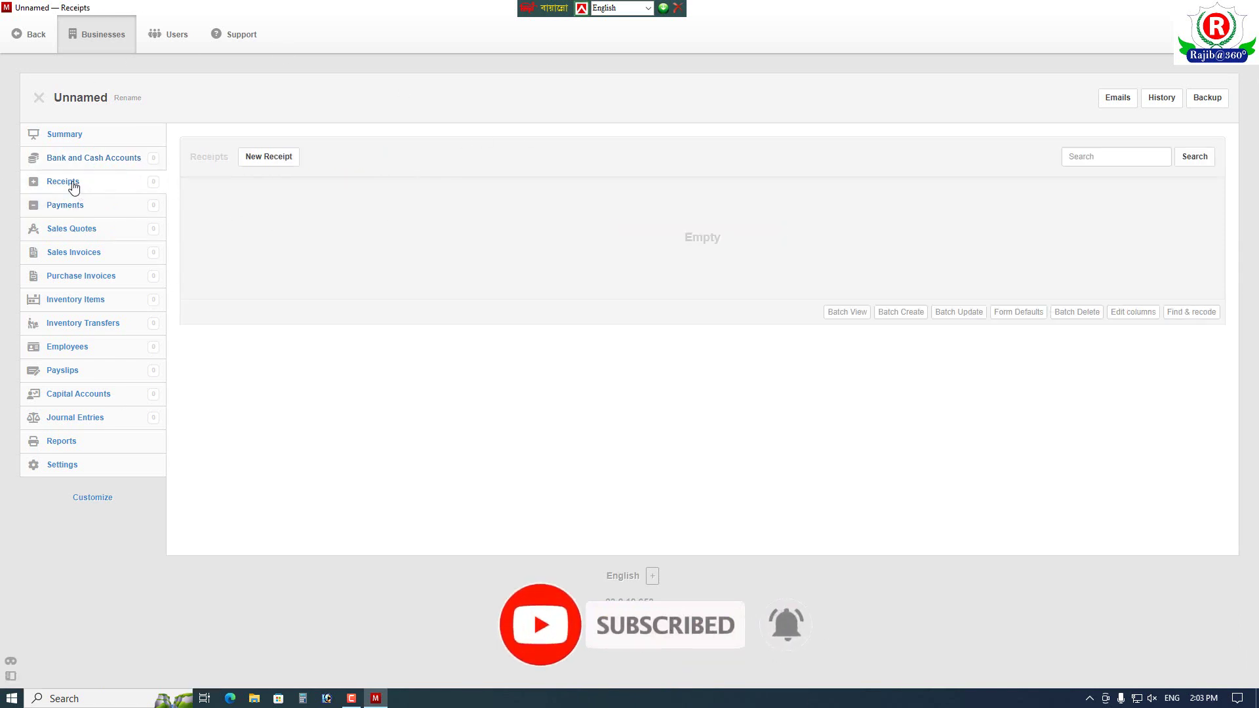
Step: Start a new receipt and set its Paid by contact type to Customer
{"action": "left_click", "coordinate": [263, 160]}
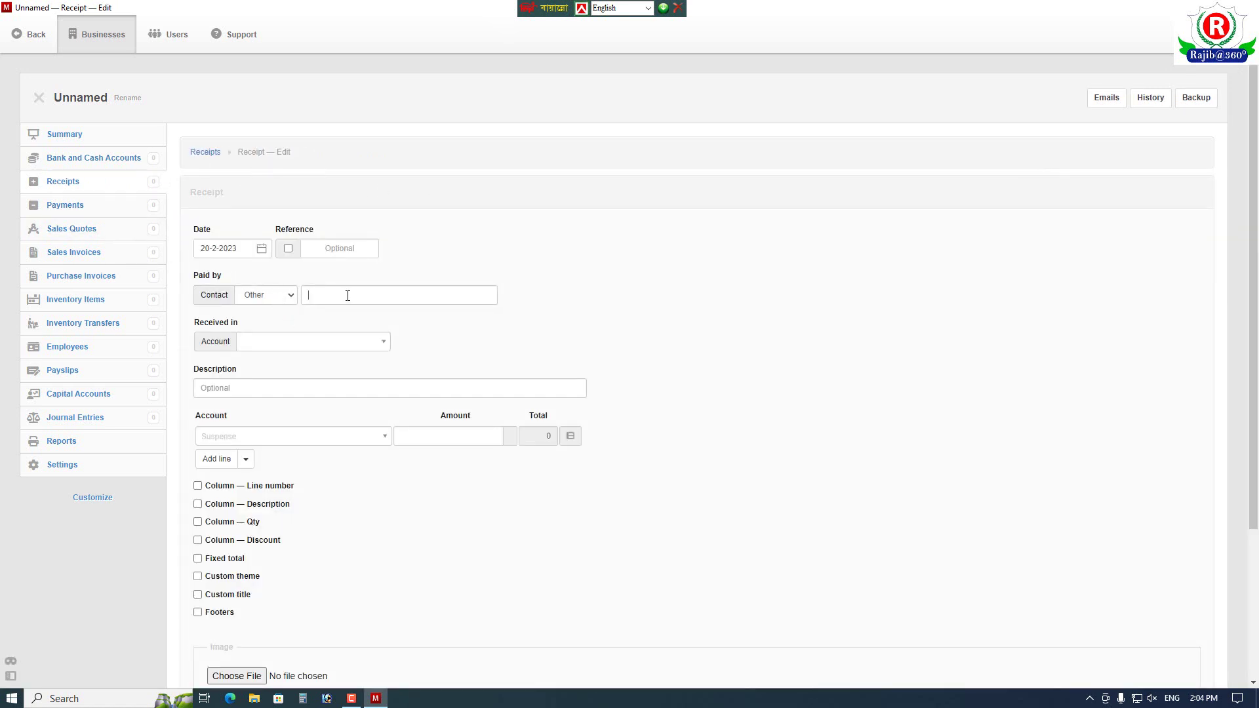
{"action": "left_click", "coordinate": [291, 295]}
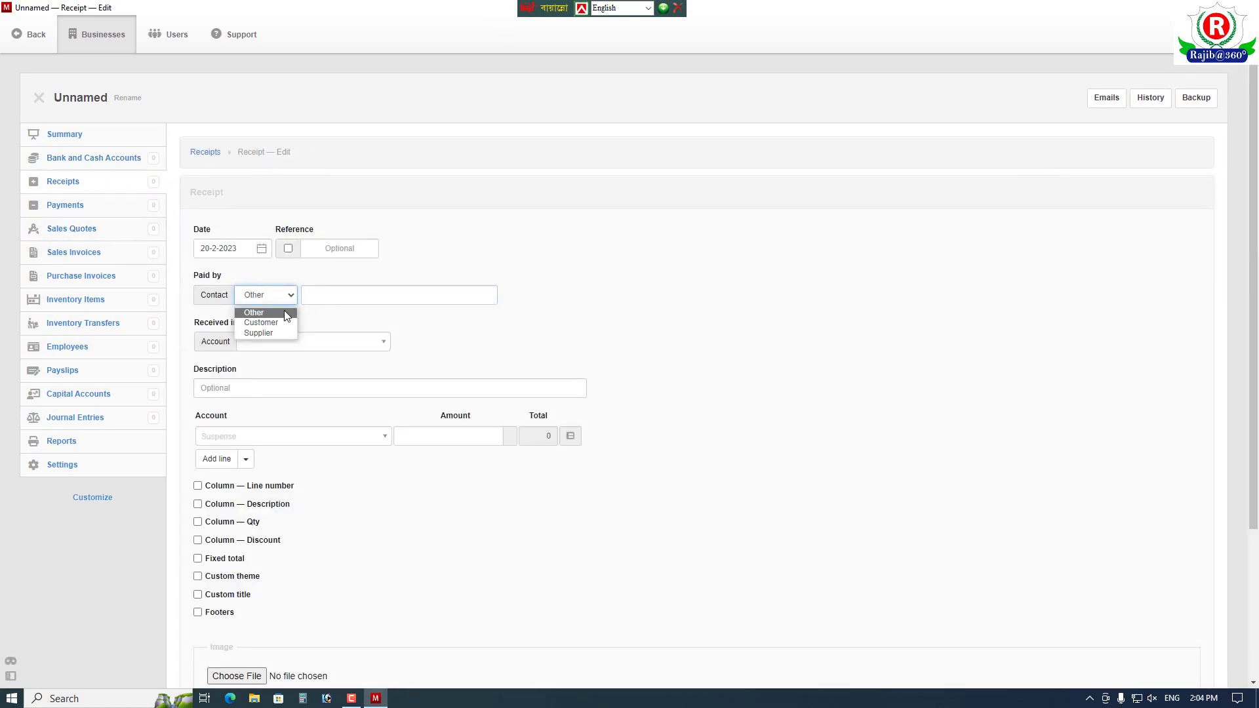
{"action": "left_click", "coordinate": [266, 322]}
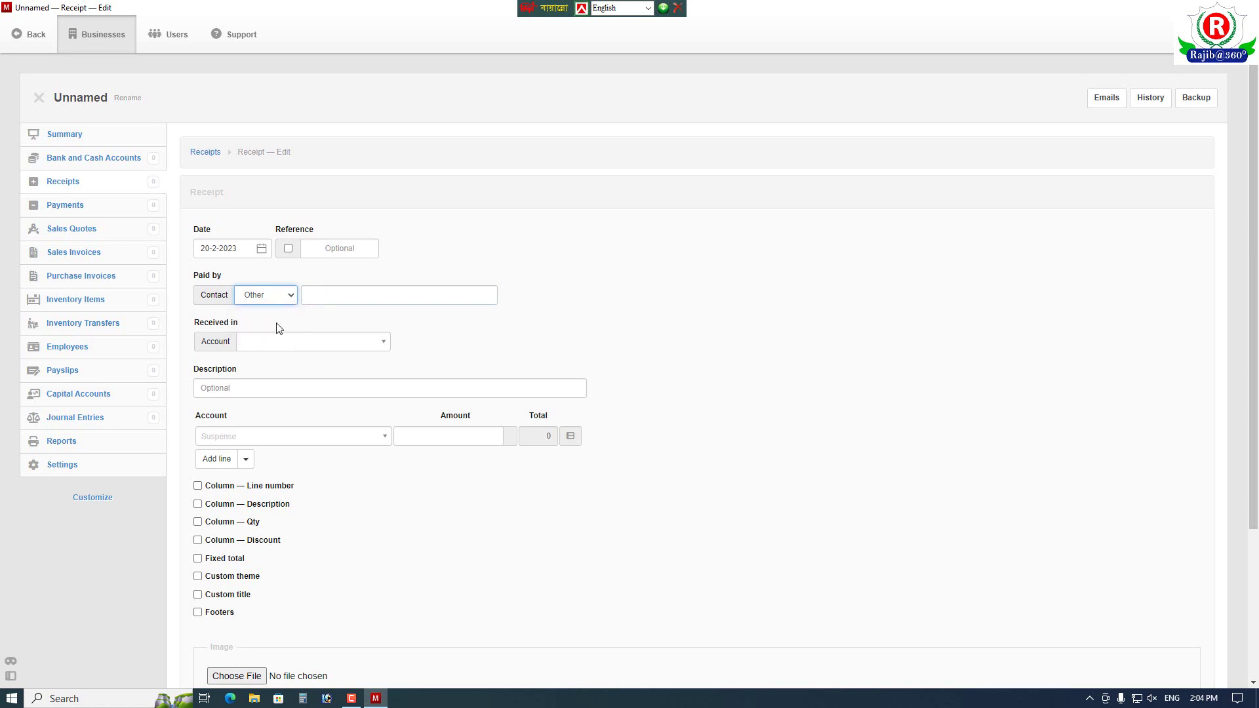
{"action": "left_click", "coordinate": [387, 299]}
{"action": "left_click", "coordinate": [531, 354]}
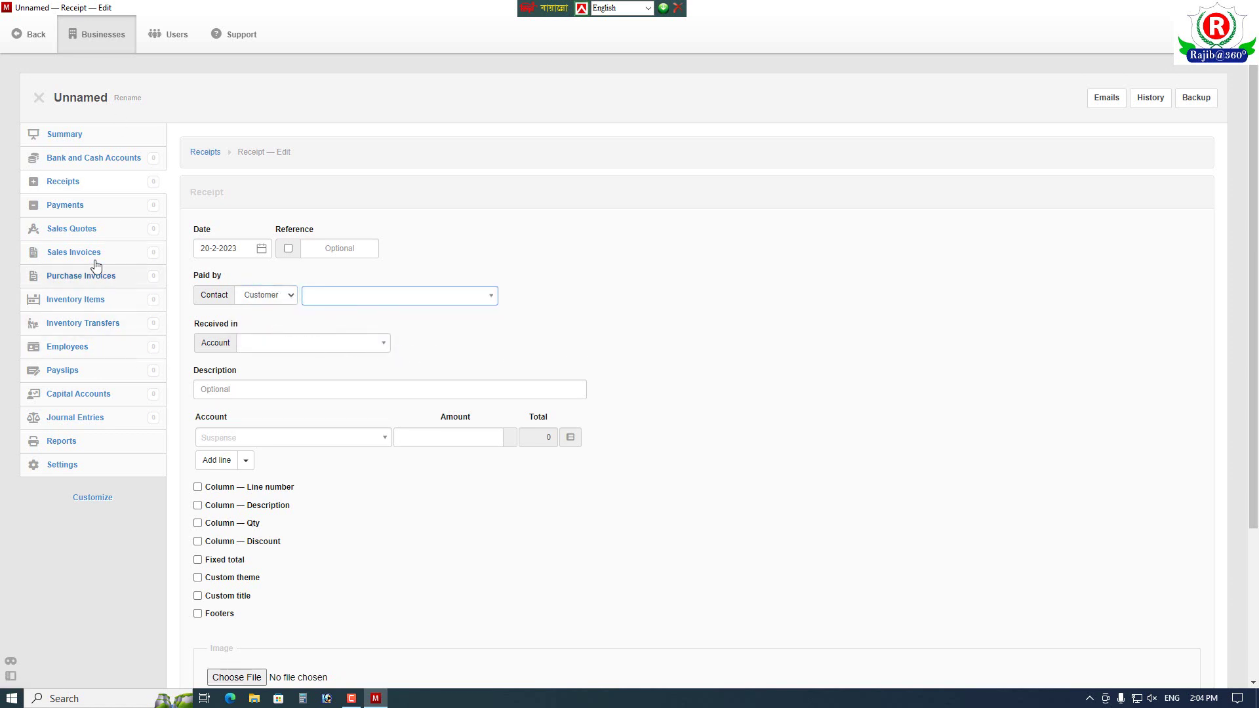
Step: Try to choose a customer and a receiving account in a new receipt with the Paid by contact type Customer
{"action": "left_click", "coordinate": [74, 185]}
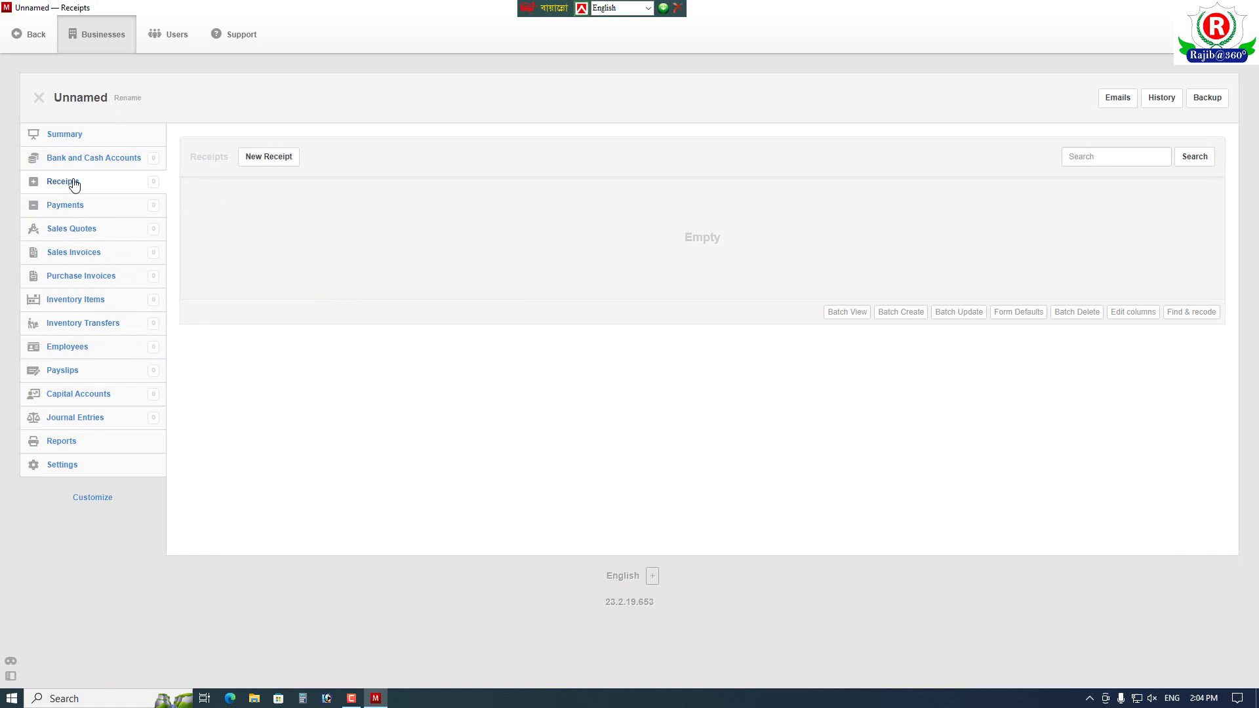
{"action": "left_click", "coordinate": [291, 160]}
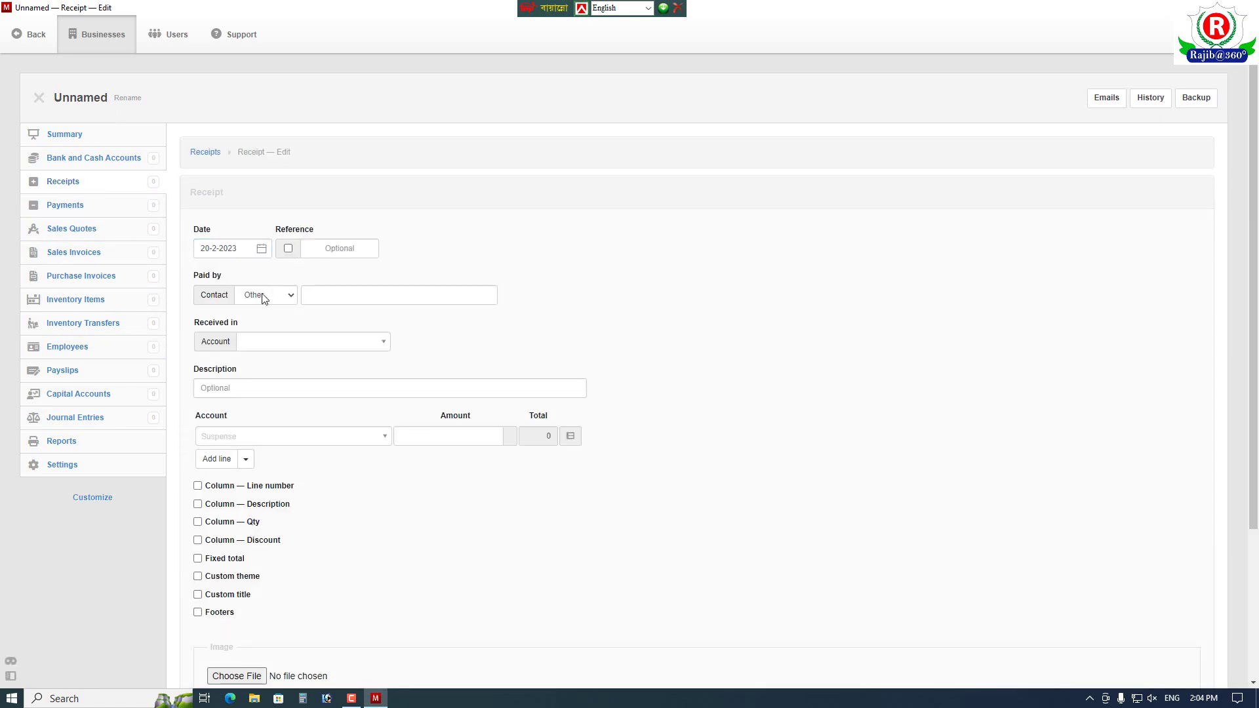
{"action": "left_click", "coordinate": [280, 295]}
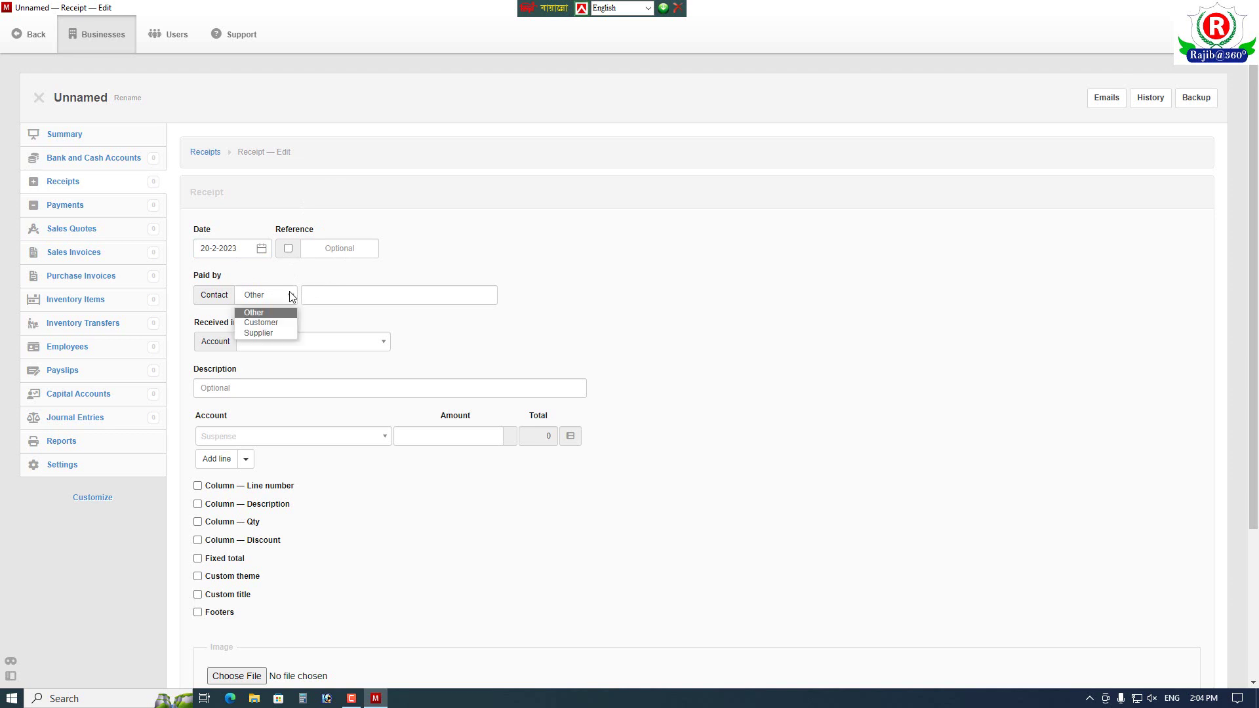
{"action": "left_click", "coordinate": [276, 324]}
{"action": "left_click", "coordinate": [380, 299]}
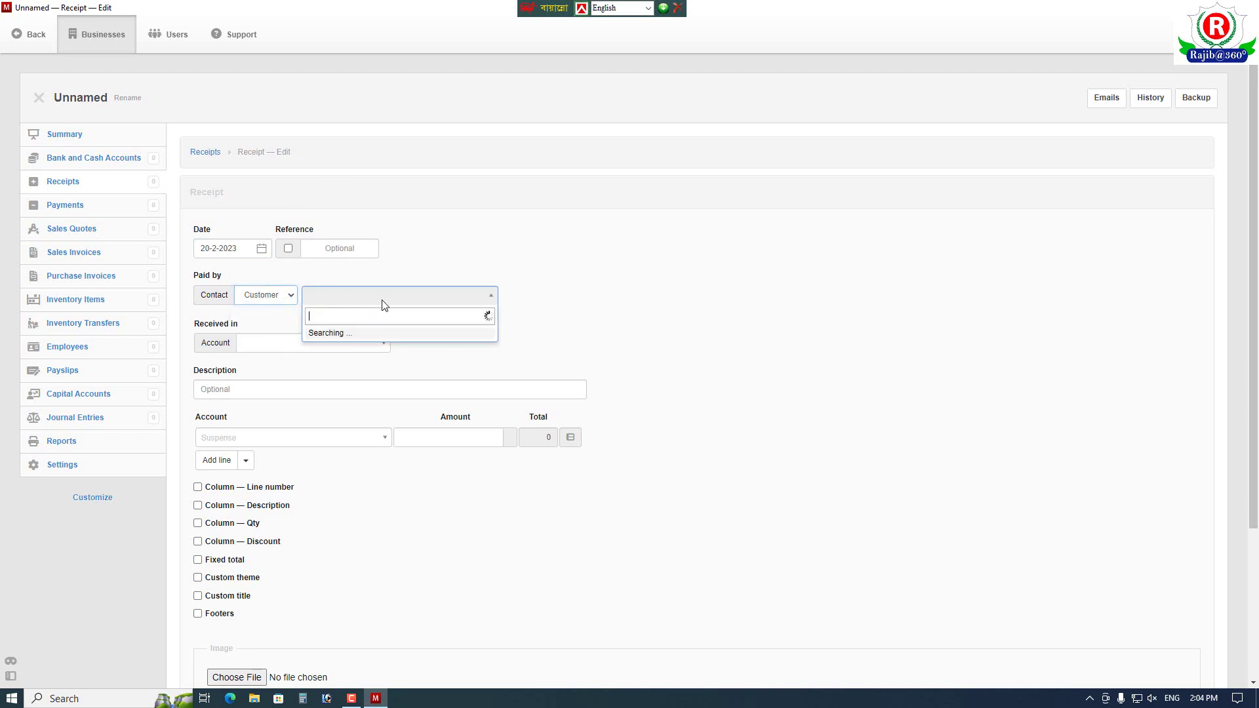
{"action": "left_click", "coordinate": [315, 349]}
{"action": "left_click", "coordinate": [427, 350]}
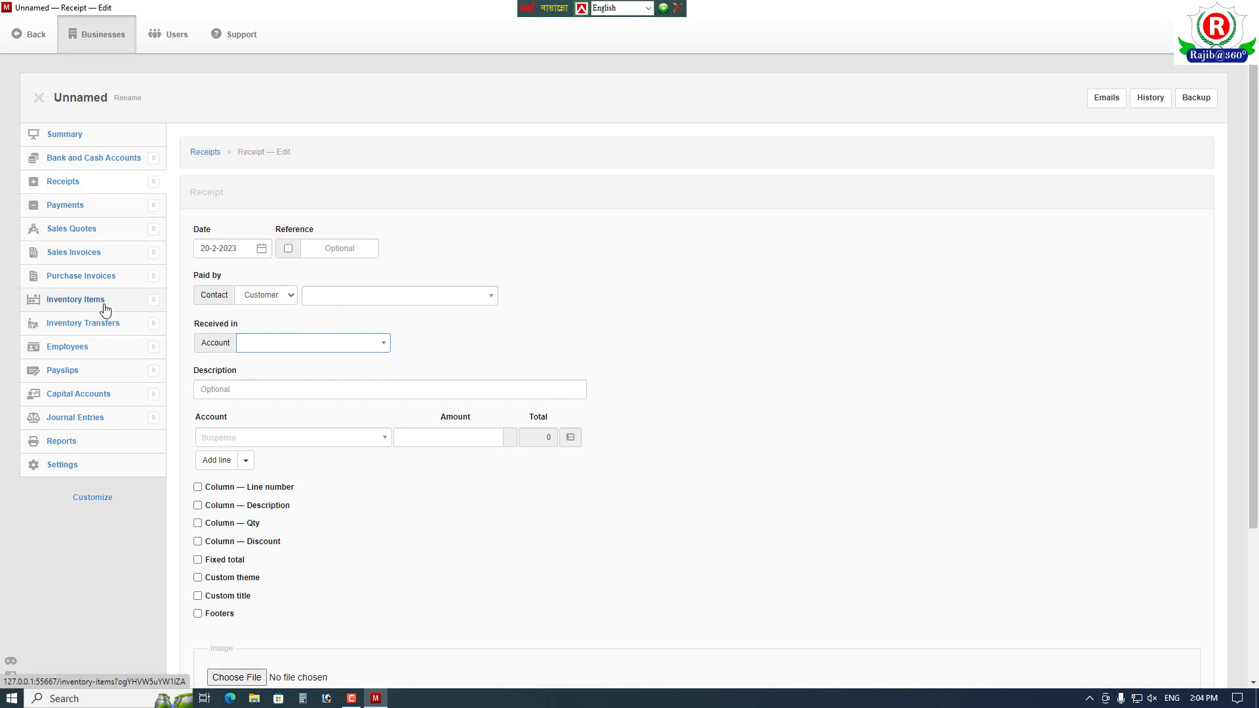
Step: Enable the Customers tab in the business's tab customization and save the update
{"action": "left_click", "coordinate": [100, 493]}
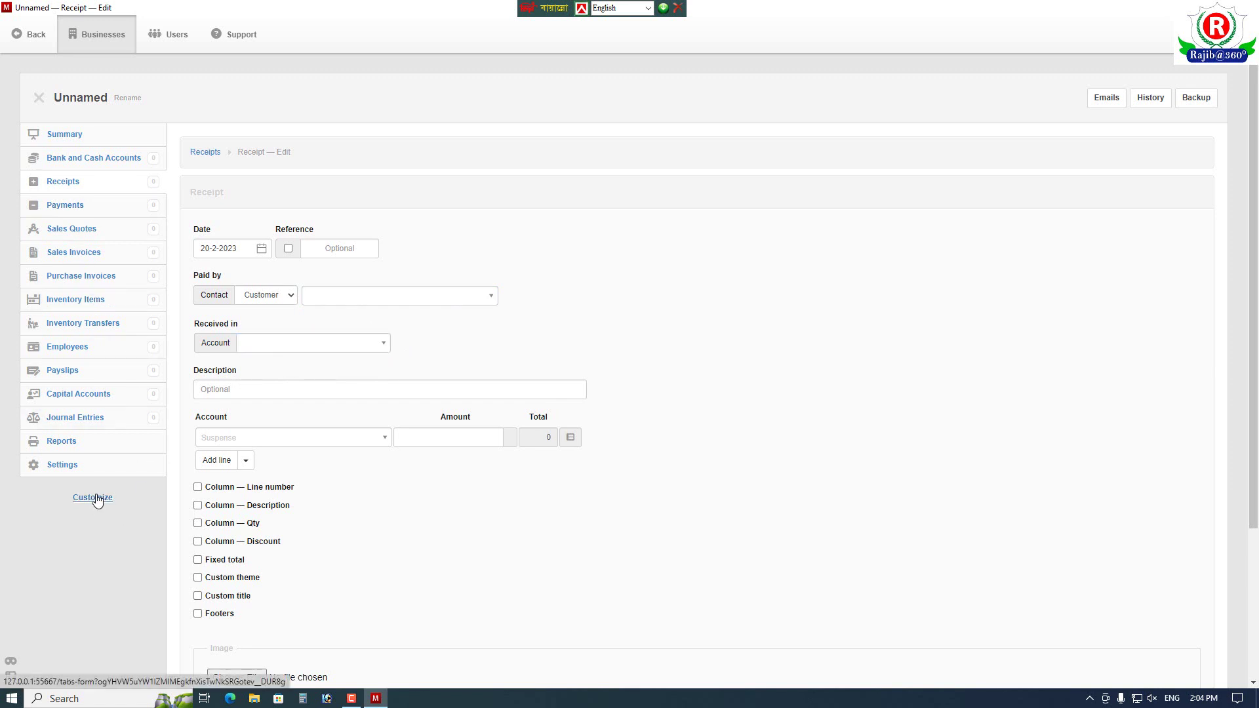
{"action": "left_click", "coordinate": [100, 497]}
{"action": "scroll", "coordinate": [341, 539], "scroll_direction": "down", "scroll_amount": 10}
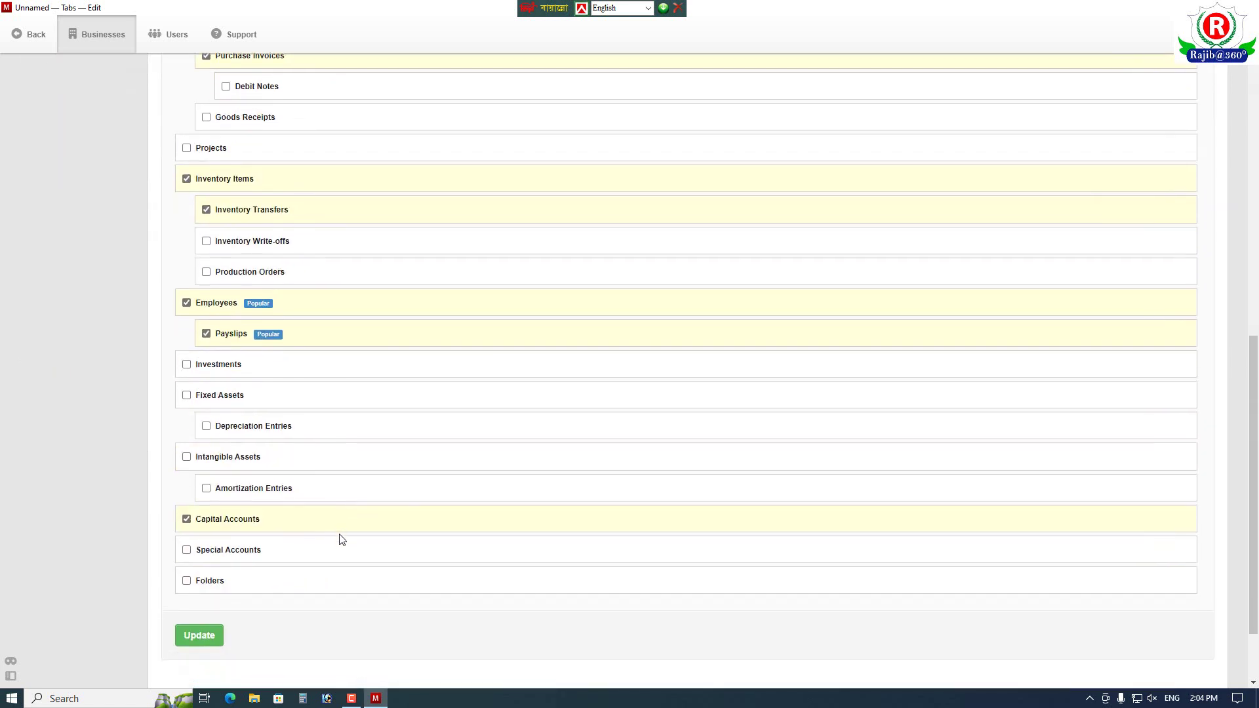
{"action": "scroll", "coordinate": [342, 536], "scroll_direction": "up", "scroll_amount": 8}
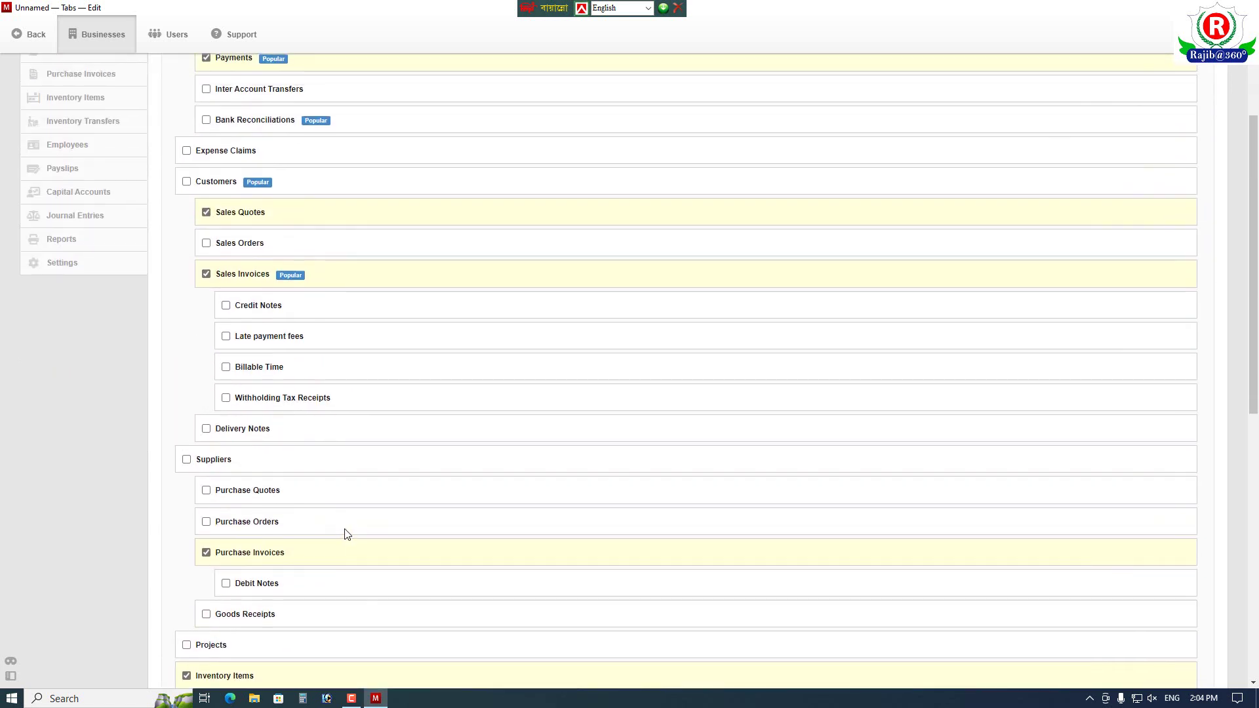
{"action": "scroll", "coordinate": [339, 528], "scroll_direction": "up", "scroll_amount": 3}
{"action": "left_click", "coordinate": [187, 383]}
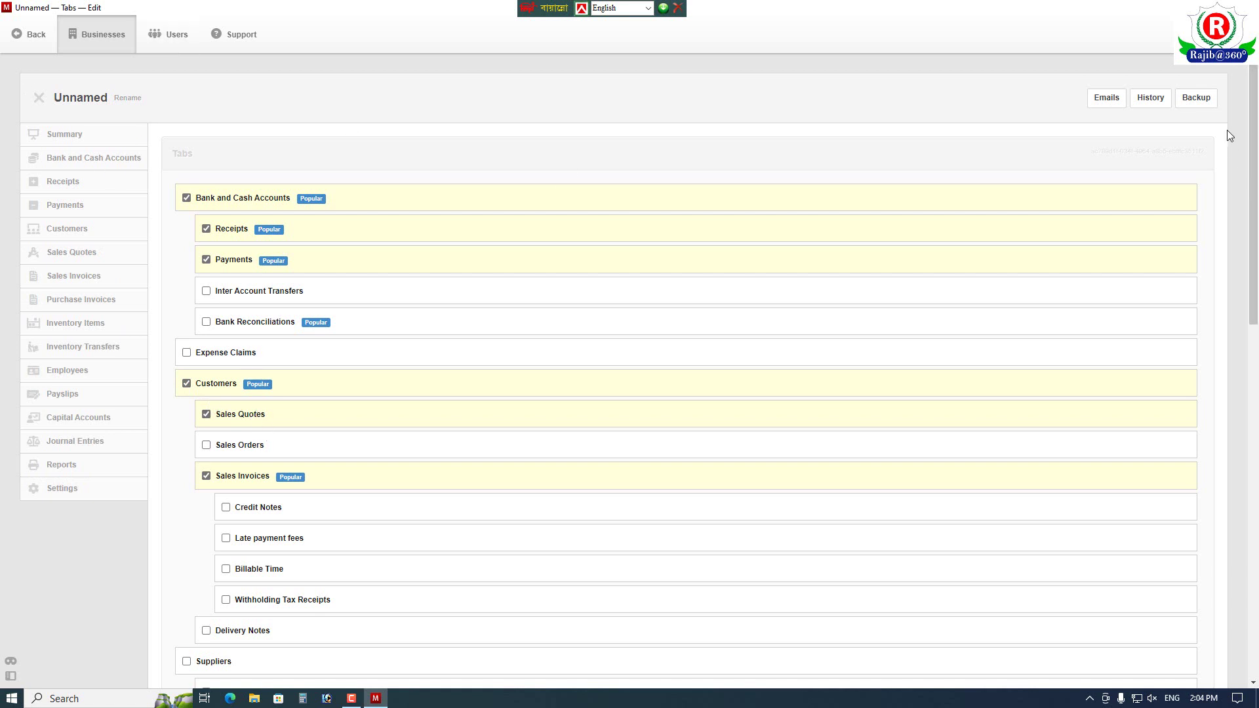
{"action": "scroll", "coordinate": [269, 629], "scroll_direction": "down", "scroll_amount": 3}
{"action": "scroll", "coordinate": [269, 629], "scroll_direction": "down", "scroll_amount": 10}
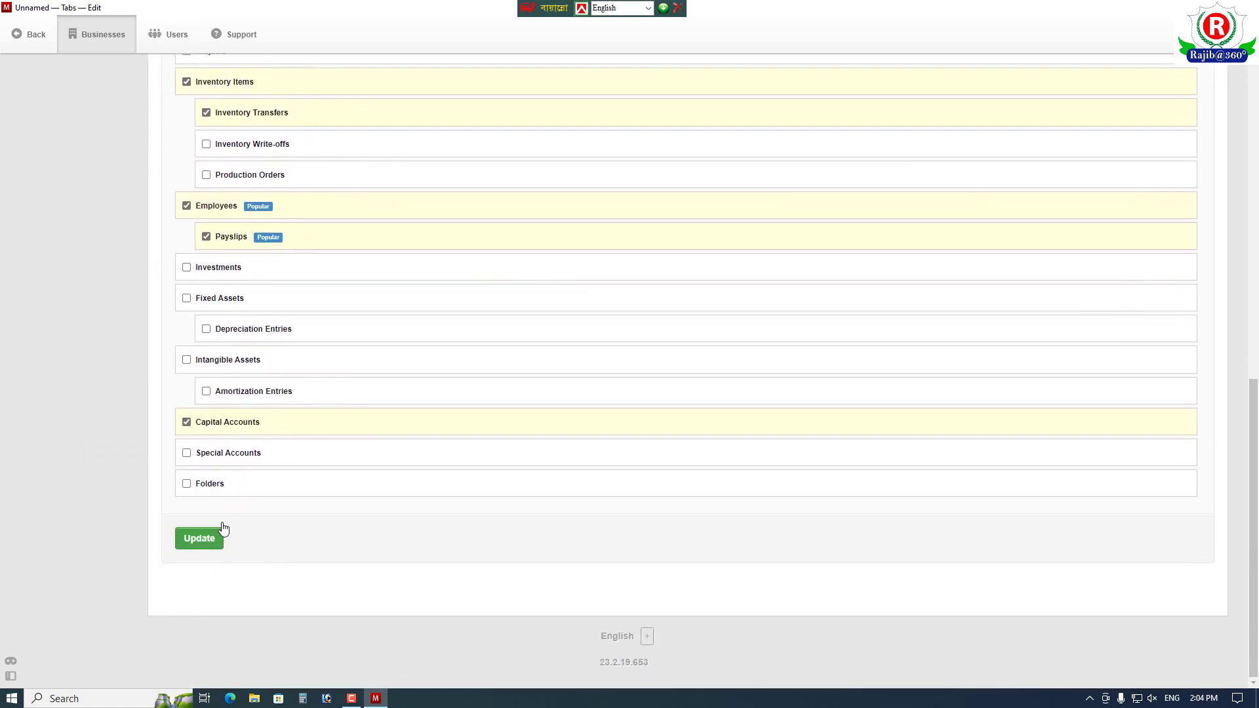
{"action": "left_click", "coordinate": [200, 539]}
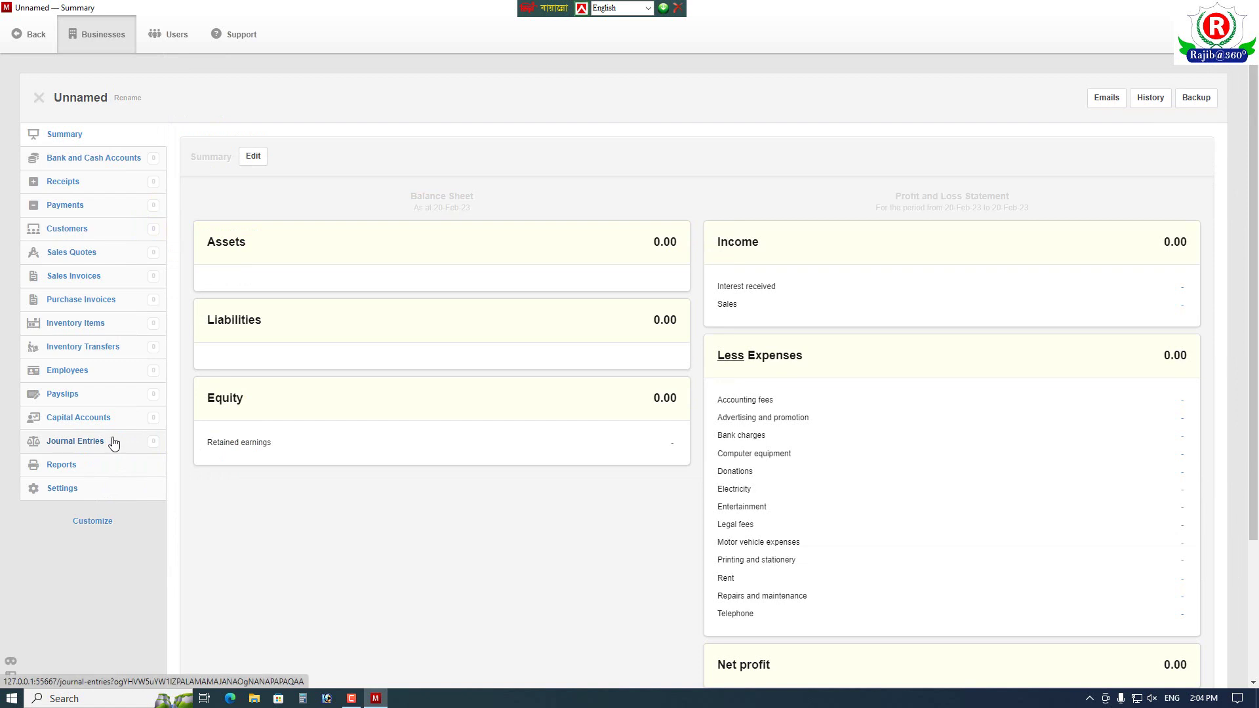
Step: Start a new customer and enter the customer's name and code, leaving the credit limit empty
{"action": "left_click", "coordinate": [74, 235]}
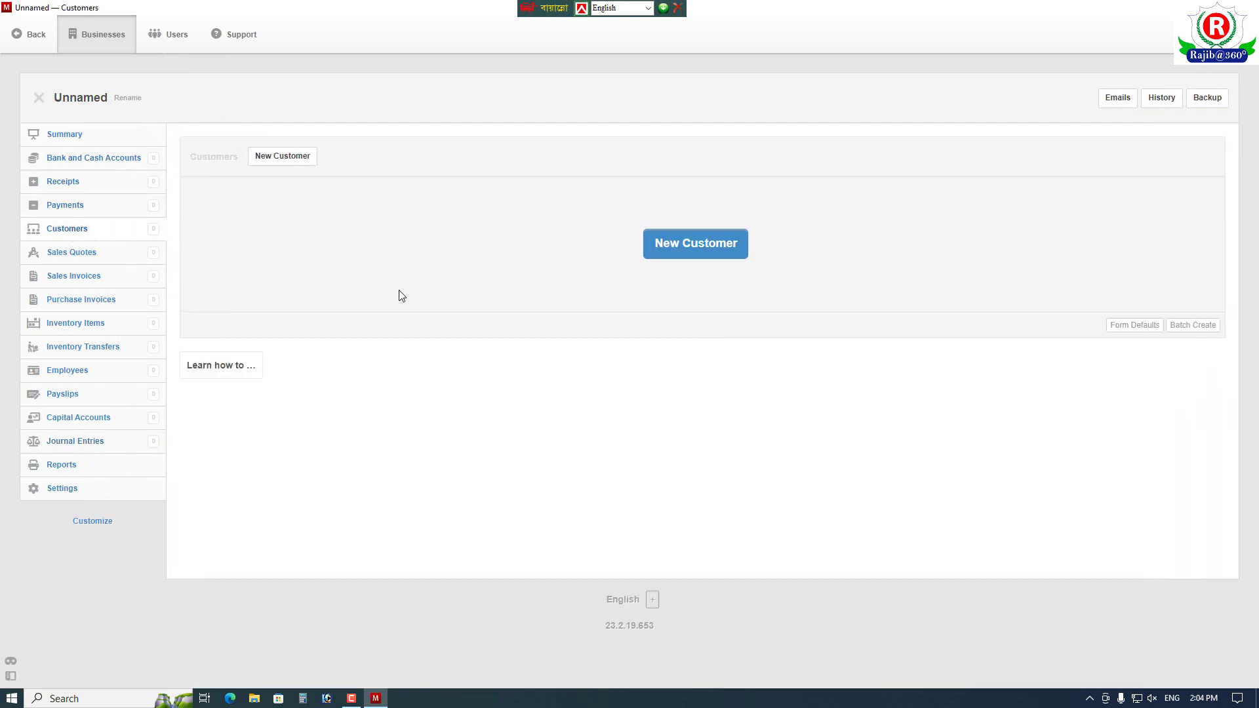
{"action": "left_click", "coordinate": [694, 252]}
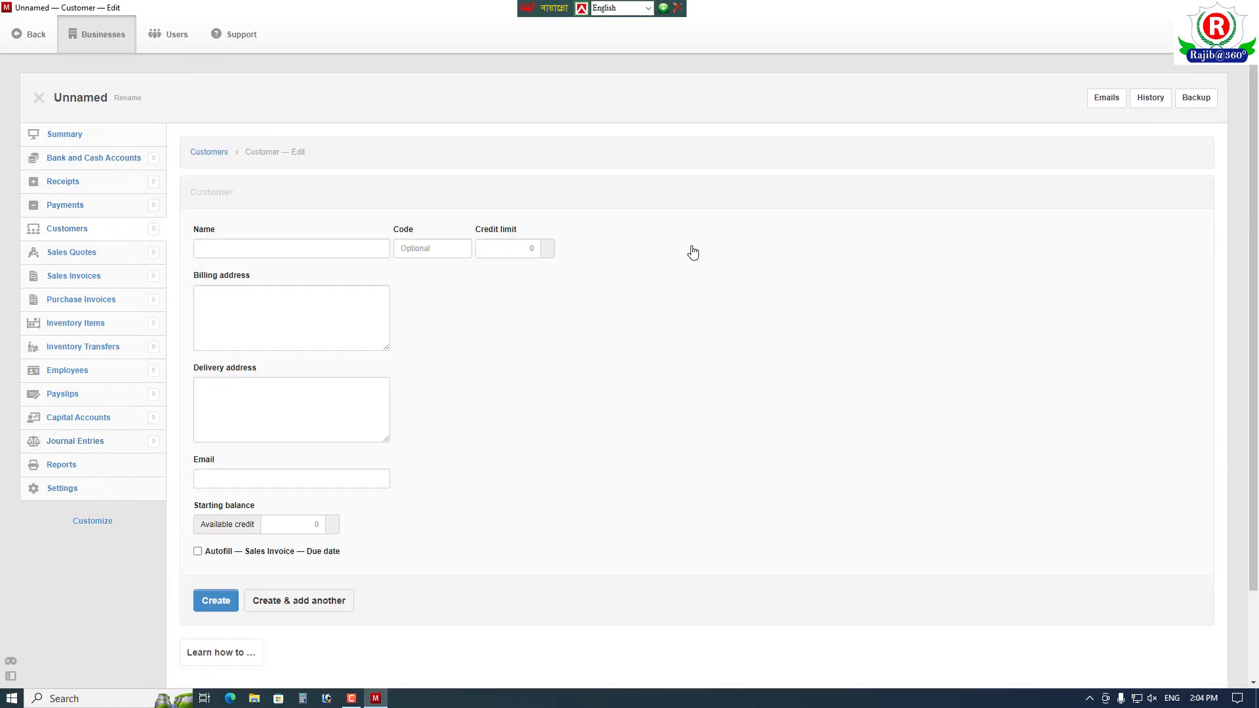
{"action": "left_click", "coordinate": [260, 248]}
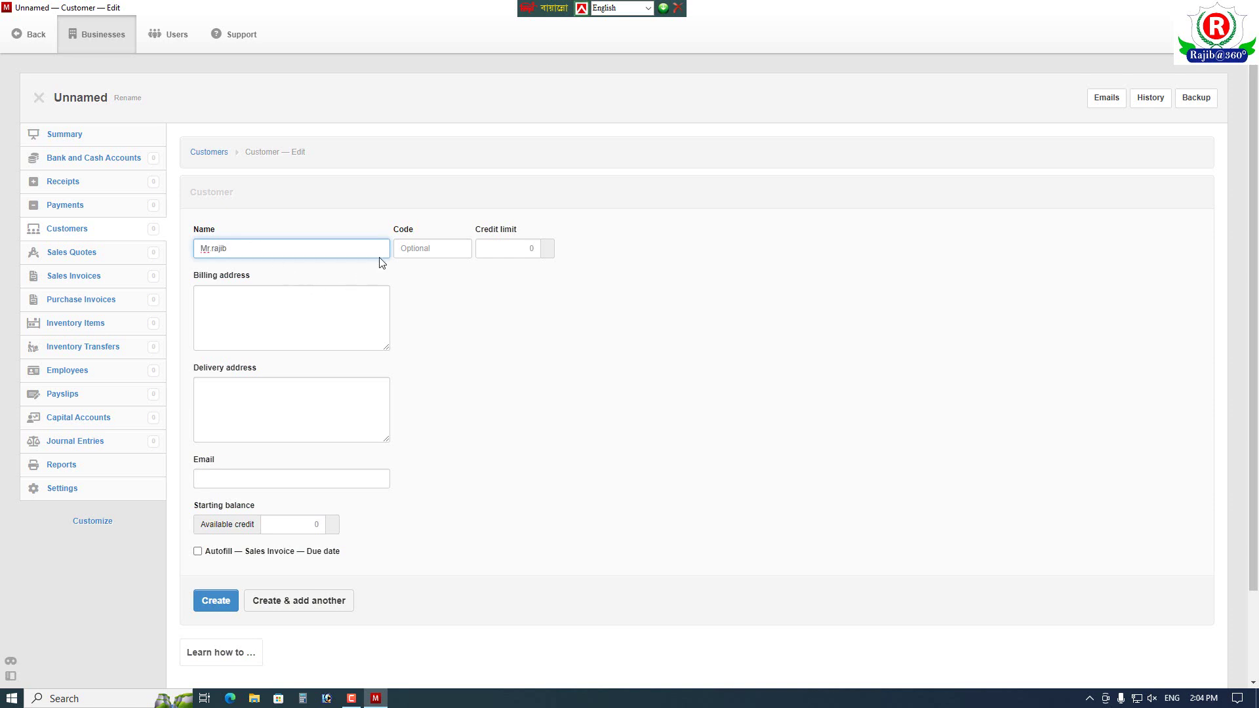
{"action": "left_click", "coordinate": [437, 249]}
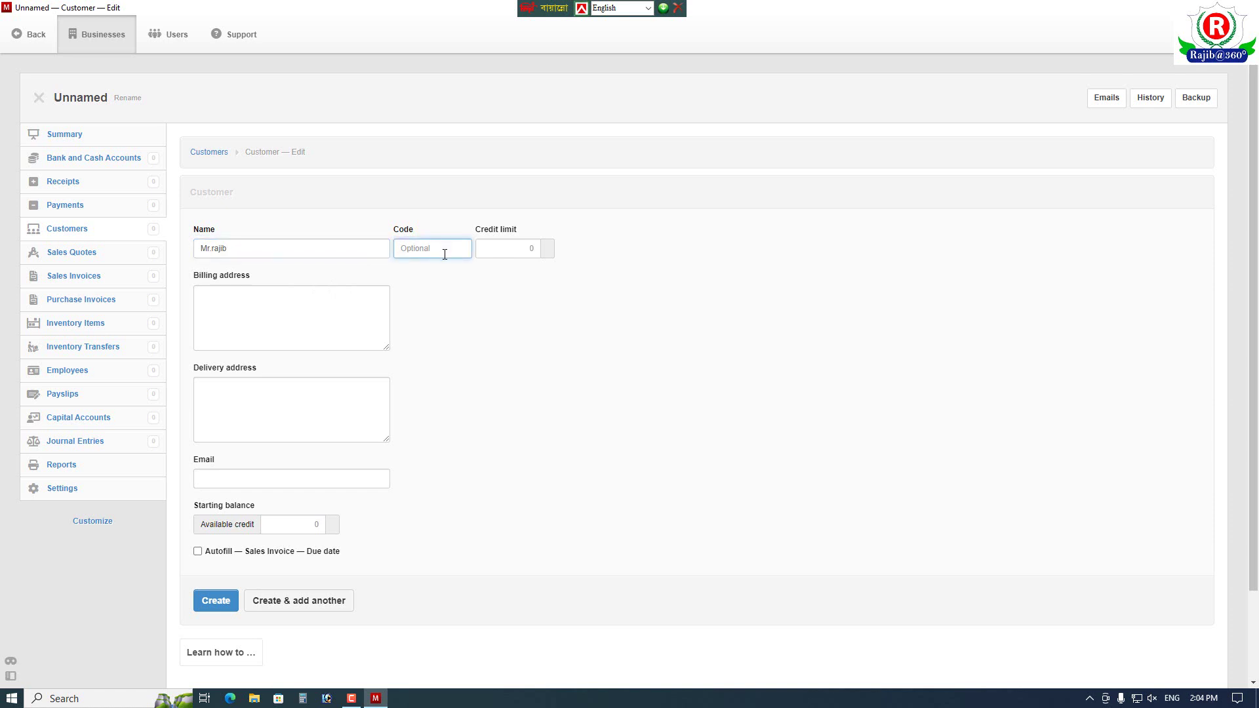
{"action": "type", "text": "4545"}
{"action": "left_click", "coordinate": [532, 254]}
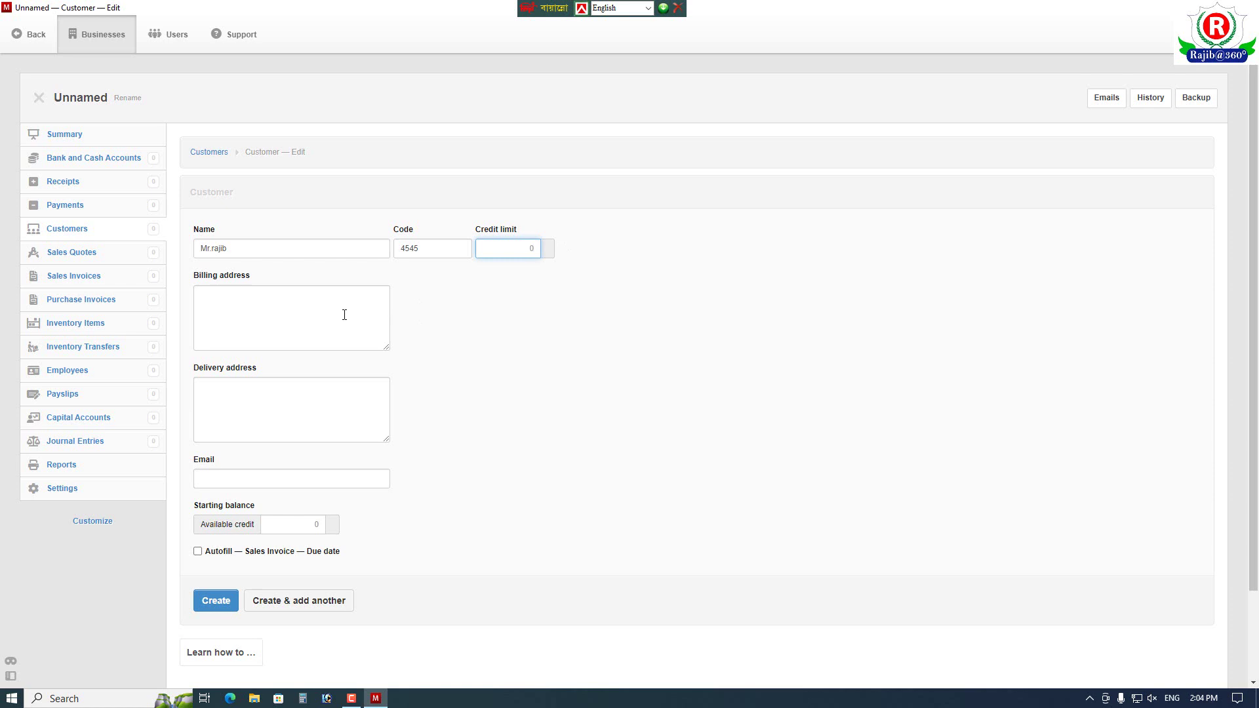
Step: Fill in the customer's billing and delivery addresses, leave the email blank, and create the customer
{"action": "left_click", "coordinate": [310, 330]}
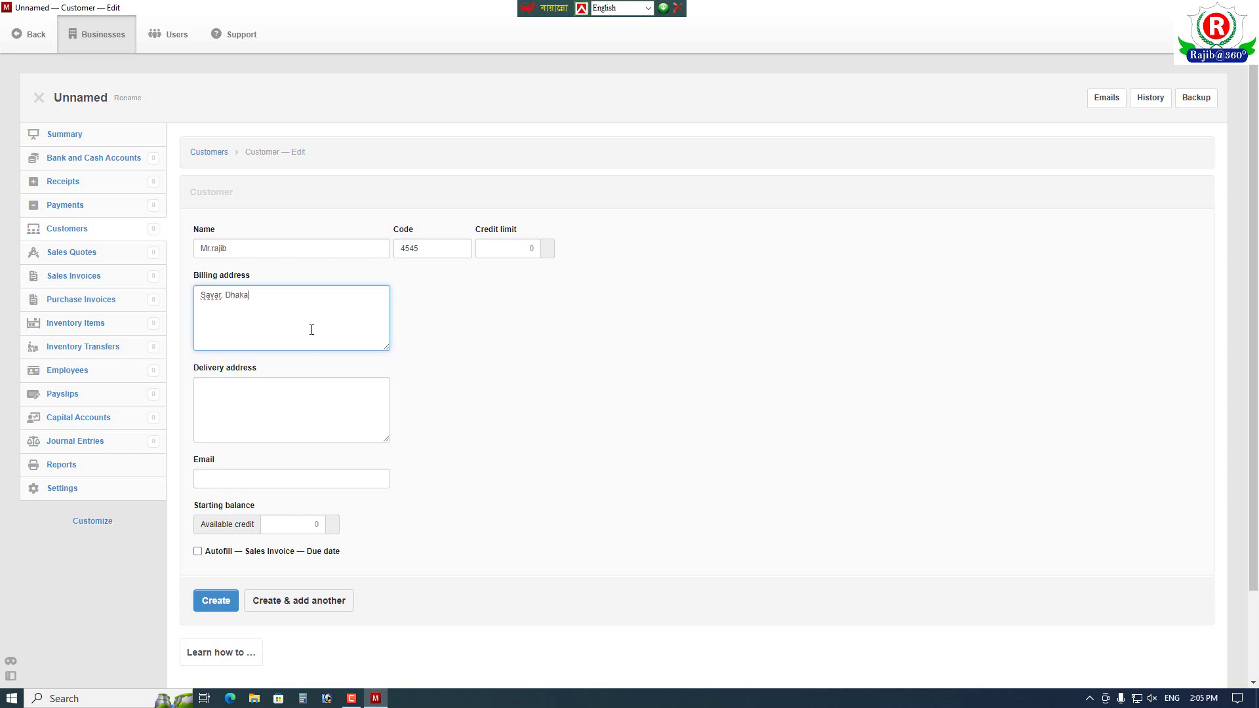
{"action": "left_click", "coordinate": [288, 422]}
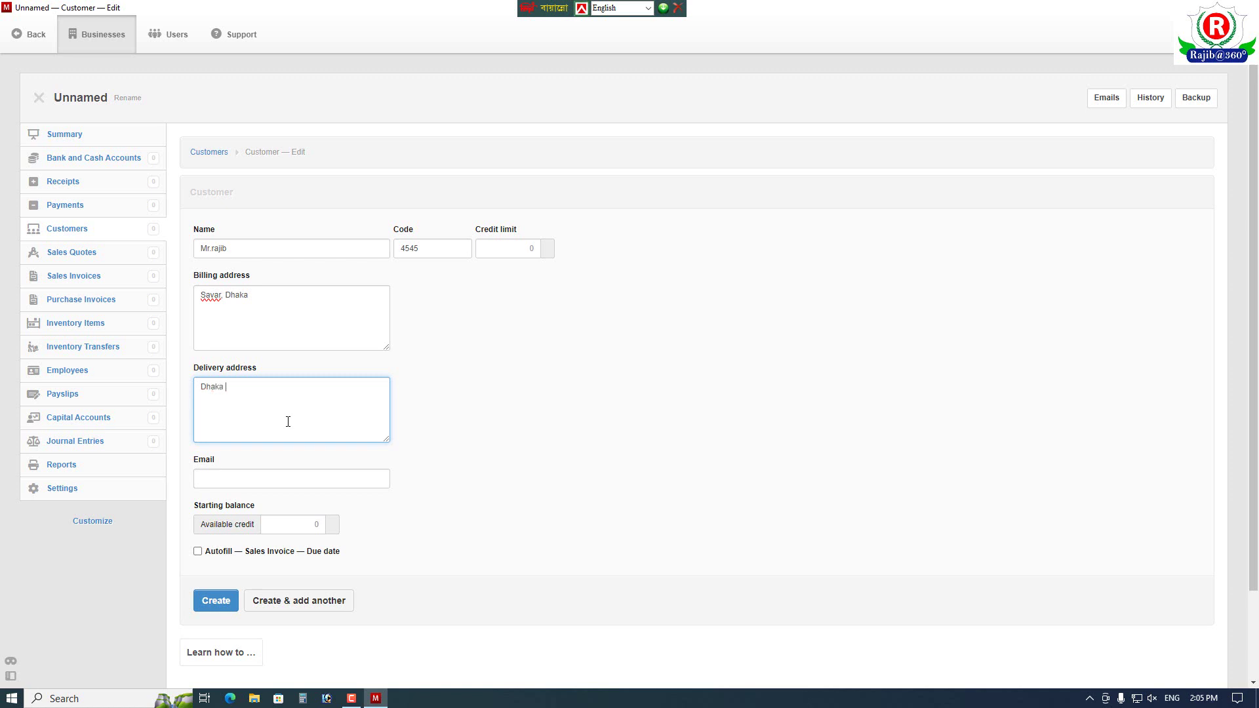
{"action": "left_click", "coordinate": [258, 482]}
{"action": "scroll", "coordinate": [433, 555], "scroll_direction": "down", "scroll_amount": 2}
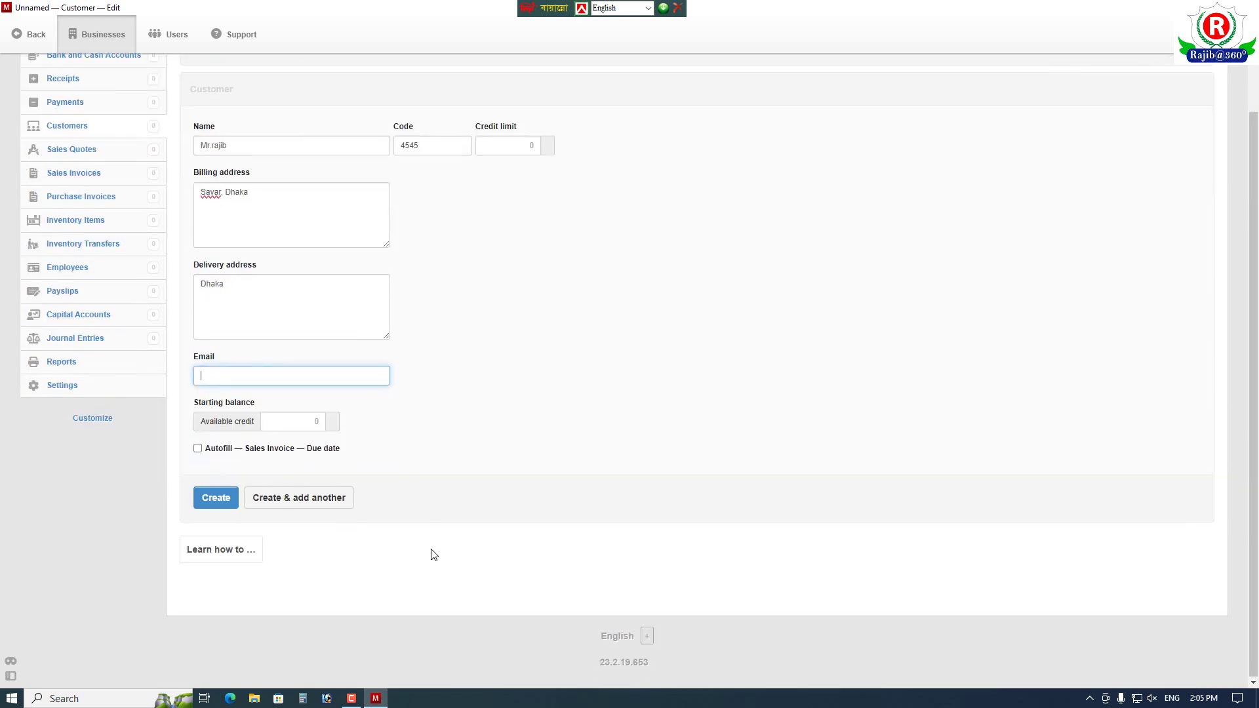
{"action": "left_click", "coordinate": [216, 498]}
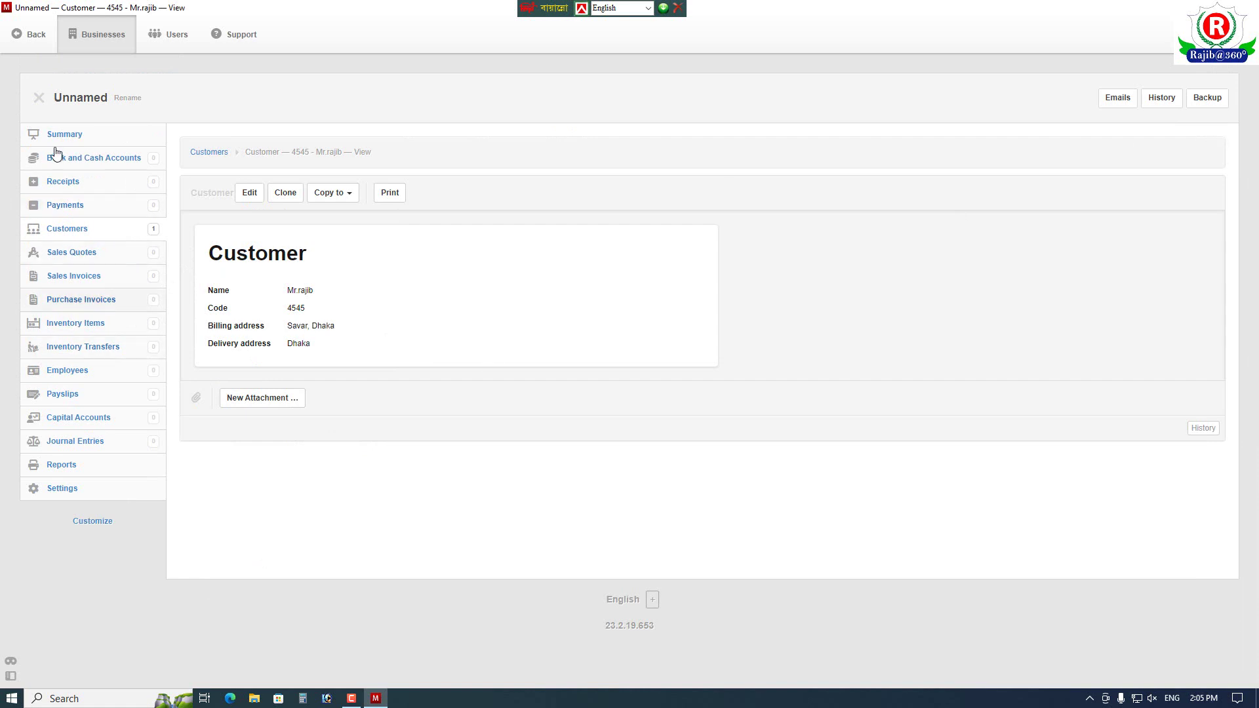
Step: Start a new receipt paid by the newly created customer, leaving the Received in account empty
{"action": "left_click", "coordinate": [63, 183]}
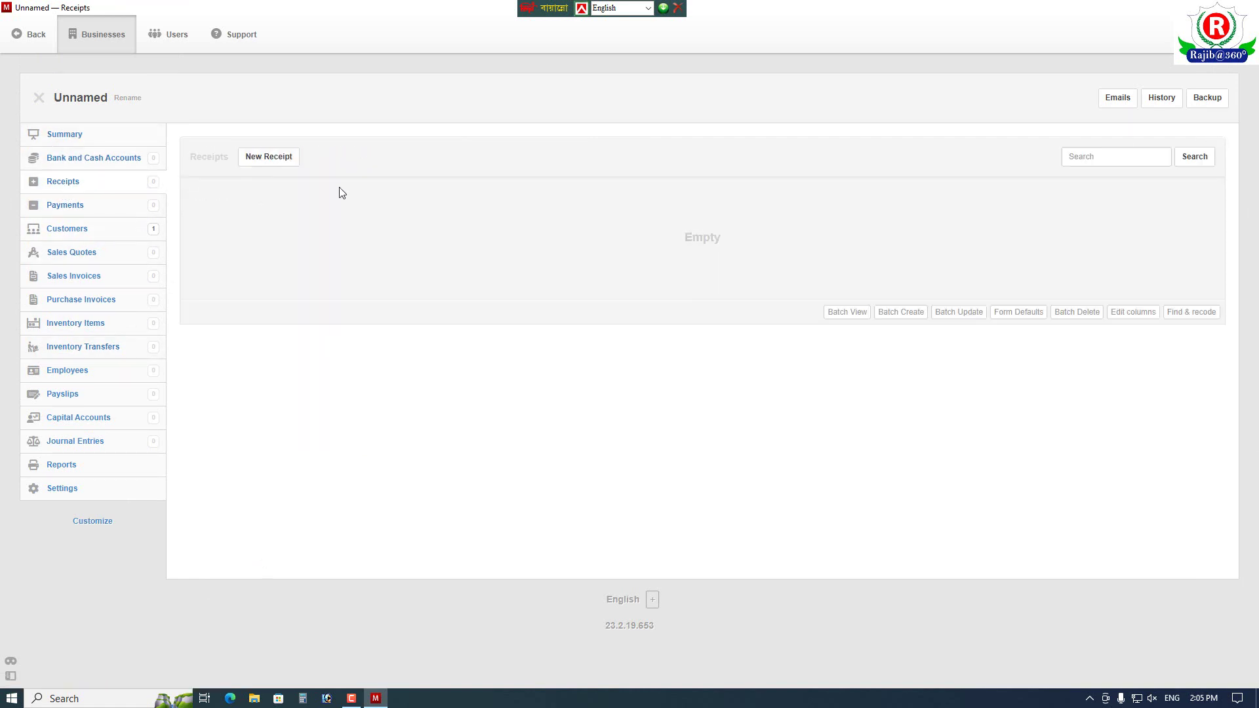
{"action": "left_click", "coordinate": [269, 156]}
{"action": "left_click", "coordinate": [461, 294]}
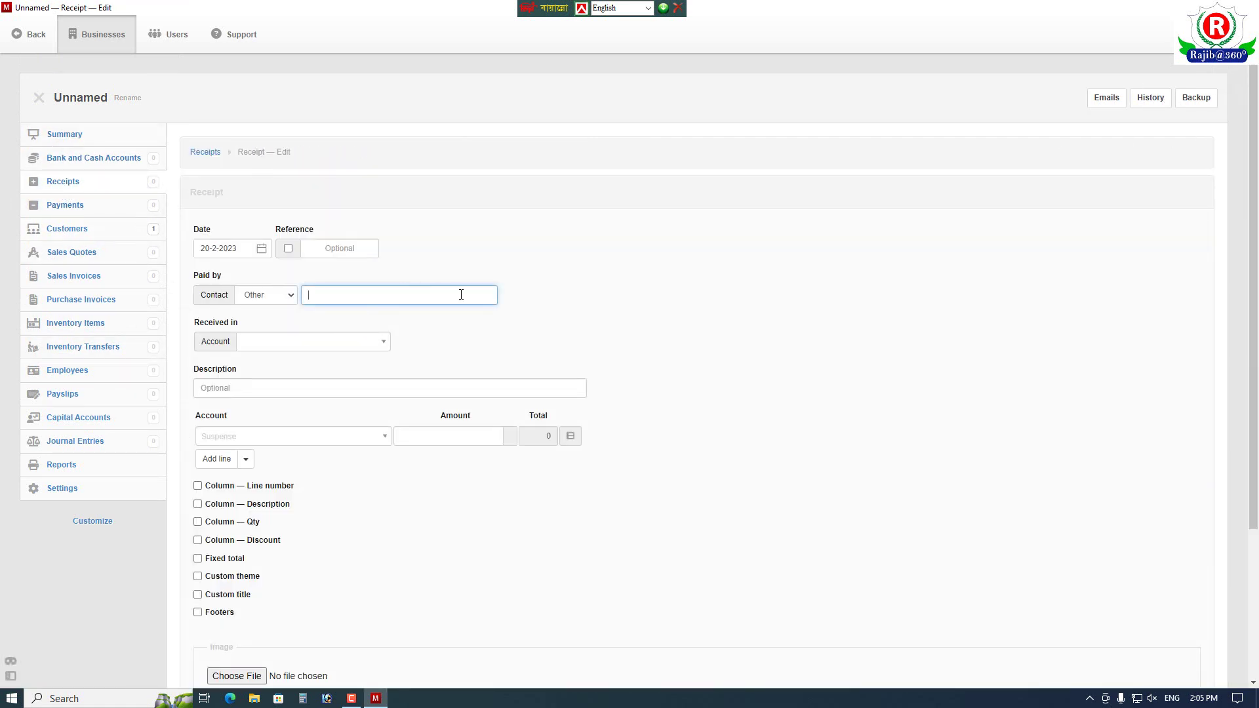
{"action": "left_click", "coordinate": [293, 299]}
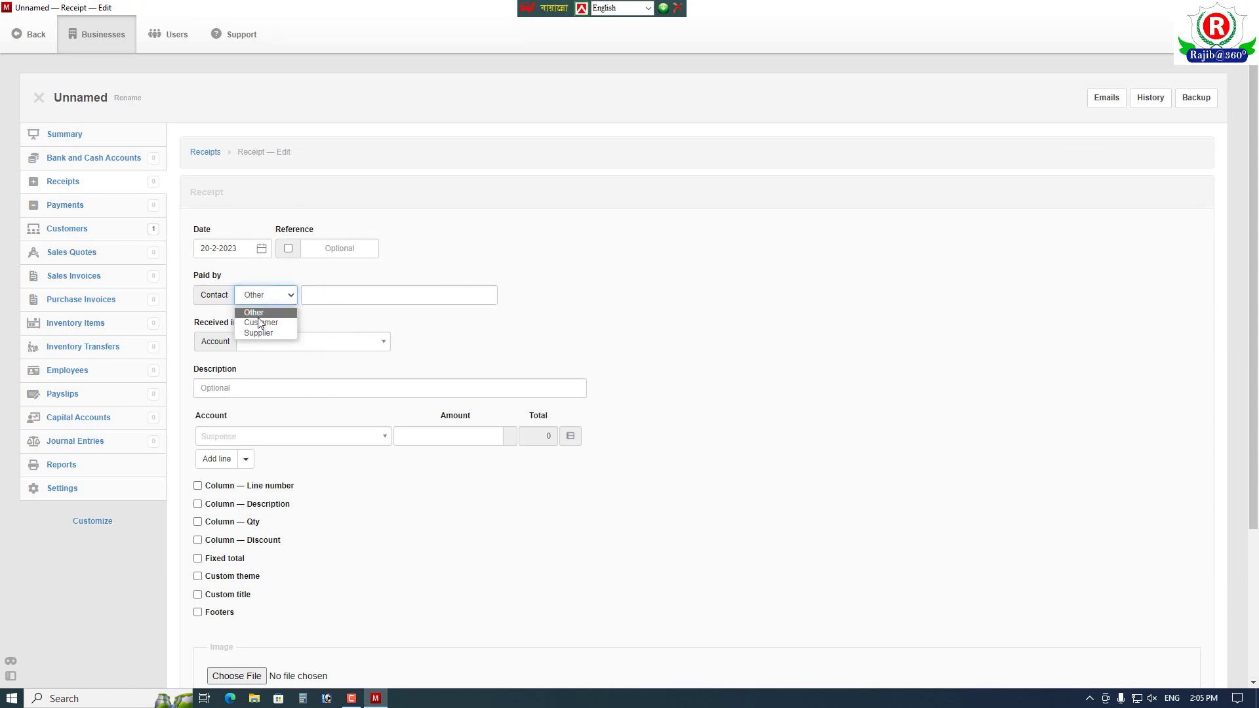
{"action": "left_click", "coordinate": [270, 325]}
{"action": "left_click", "coordinate": [488, 295]}
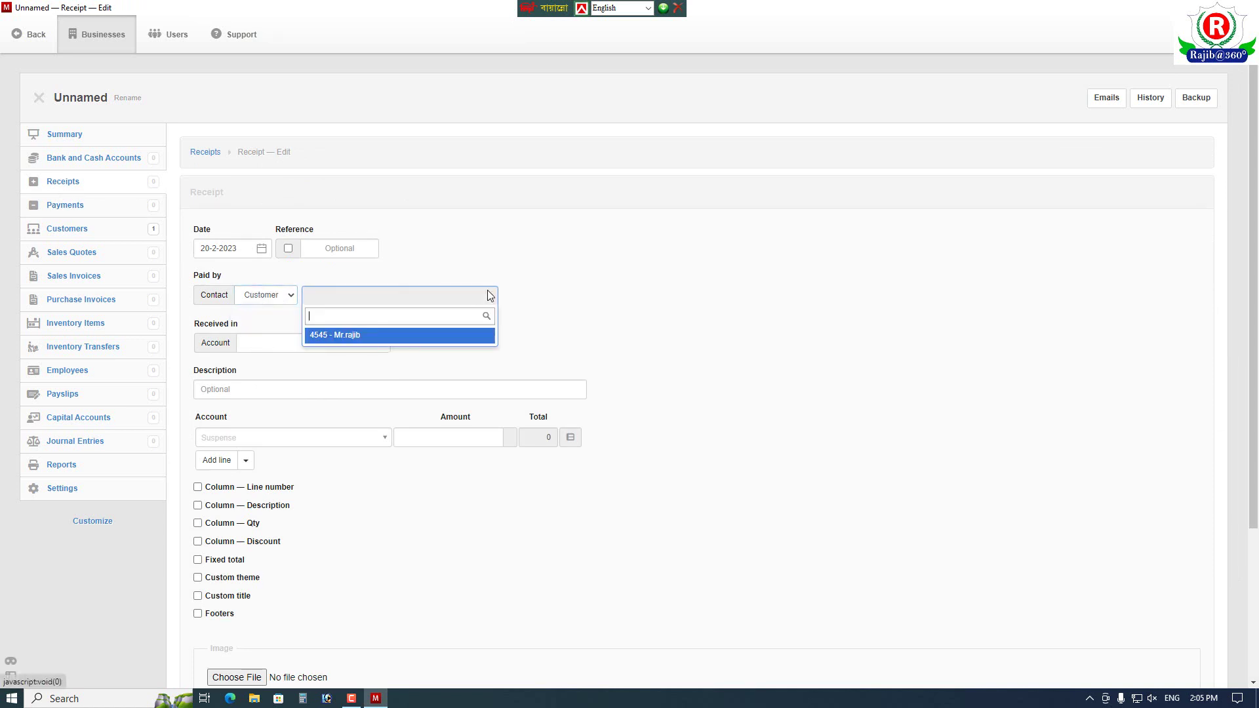
{"action": "left_click", "coordinate": [353, 336]}
{"action": "left_click", "coordinate": [337, 348]}
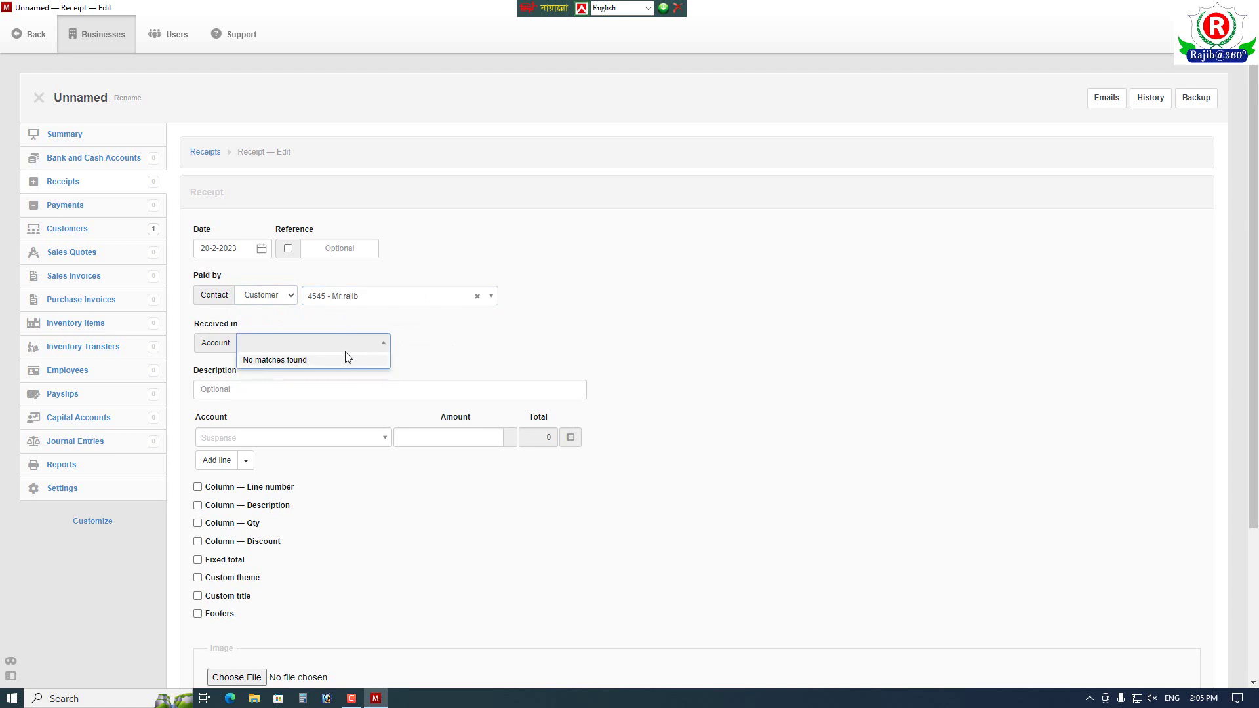
{"action": "left_click", "coordinate": [343, 342]}
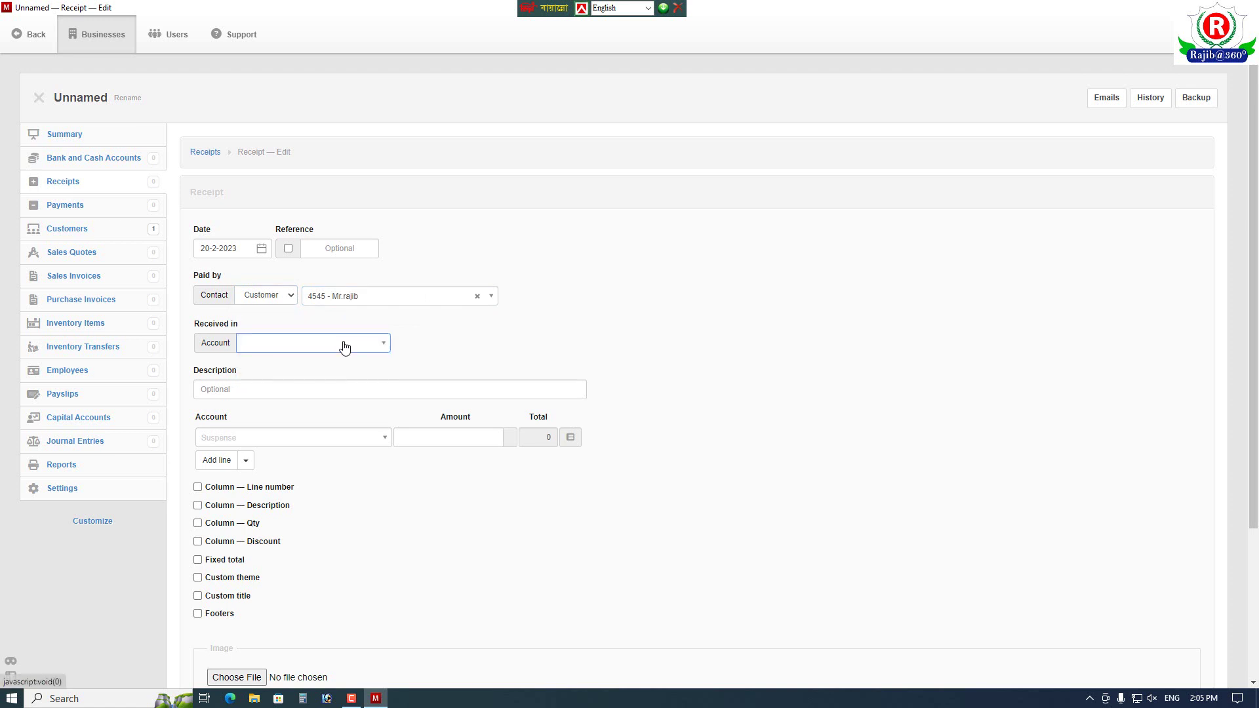
Step: Enter the description tytyt and assign the receipt line to Accounts receivable, leaving its invoice on Automatic
{"action": "left_click", "coordinate": [249, 389]}
{"action": "type", "text": "tytyt"}
{"action": "left_click", "coordinate": [272, 439]}
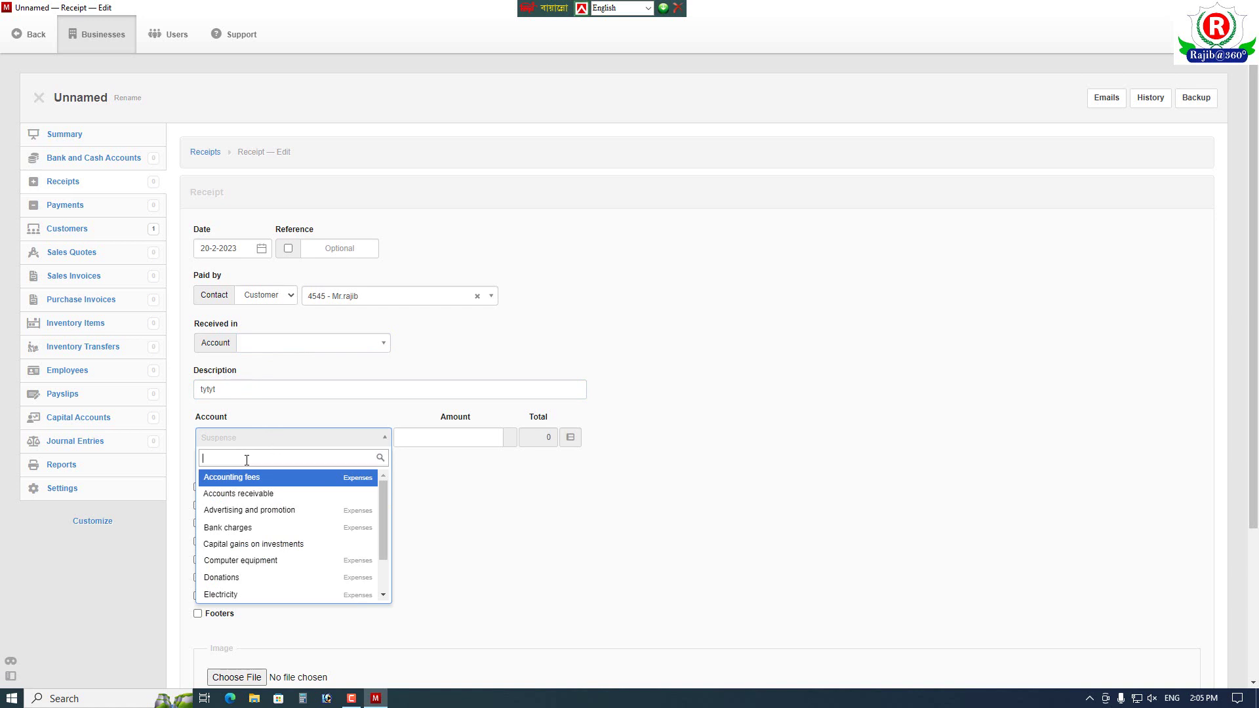
{"action": "left_click", "coordinate": [238, 495]}
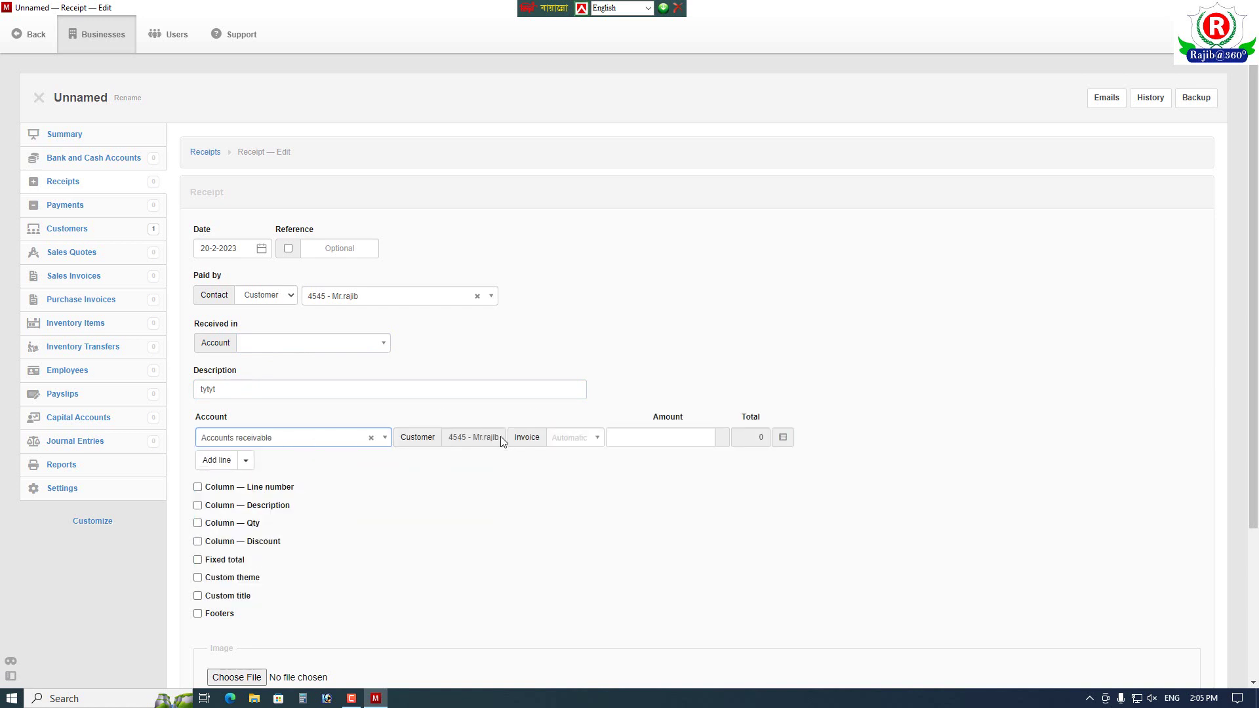
{"action": "left_click", "coordinate": [598, 437]}
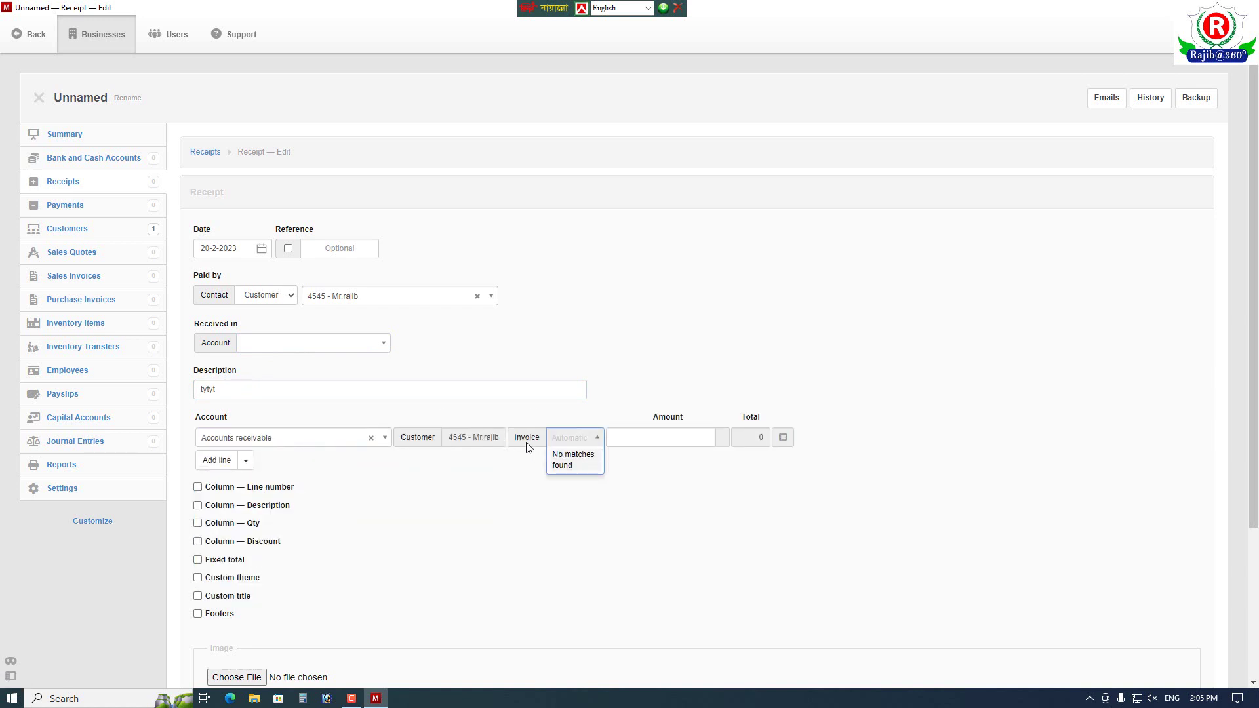
{"action": "left_click", "coordinate": [529, 441]}
{"action": "left_click", "coordinate": [584, 438]}
Step: Set the receipt line's amount to 454545 and create the receipt
{"action": "left_click", "coordinate": [630, 437]}
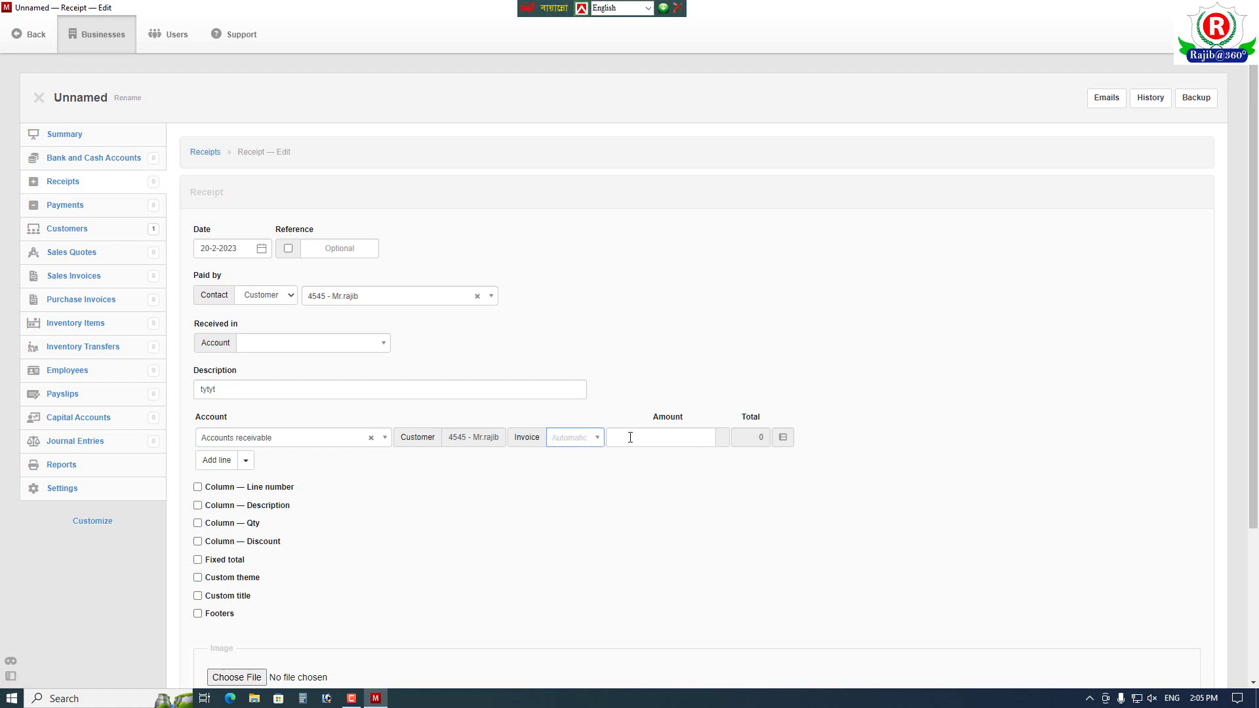
{"action": "type", "text": "454545"}
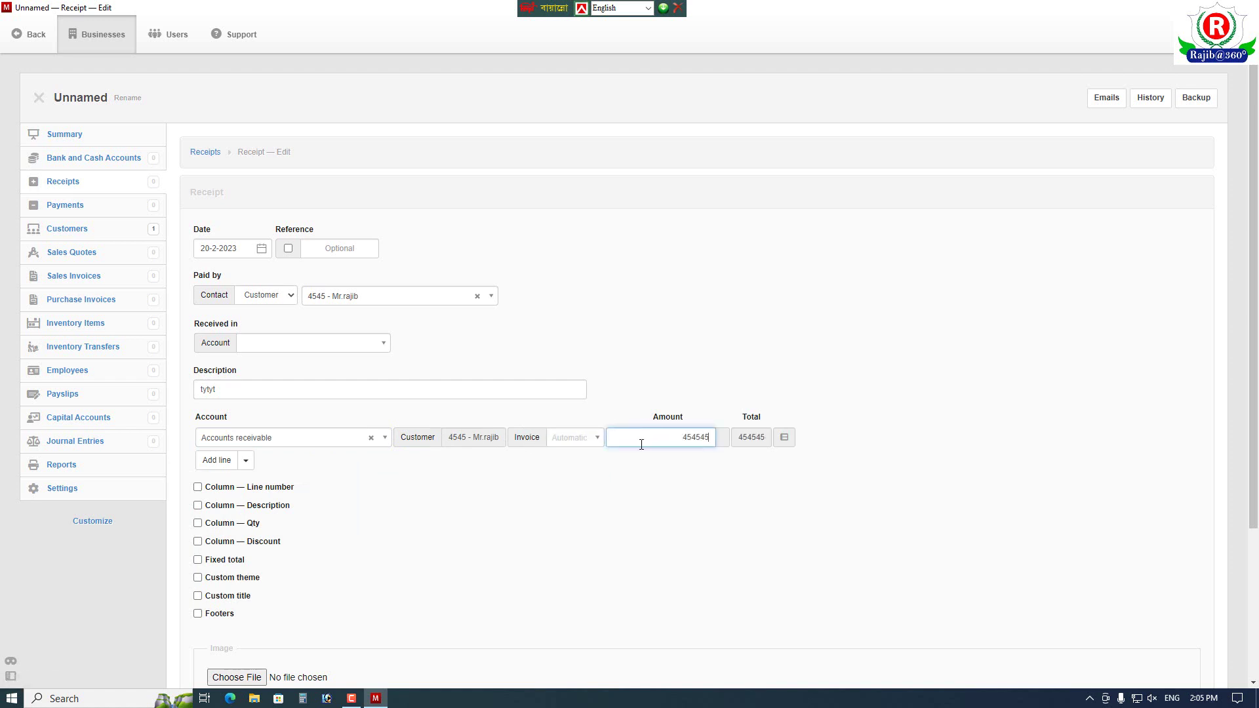
{"action": "left_click", "coordinate": [685, 497]}
{"action": "scroll", "coordinate": [311, 645], "scroll_direction": "down", "scroll_amount": 3}
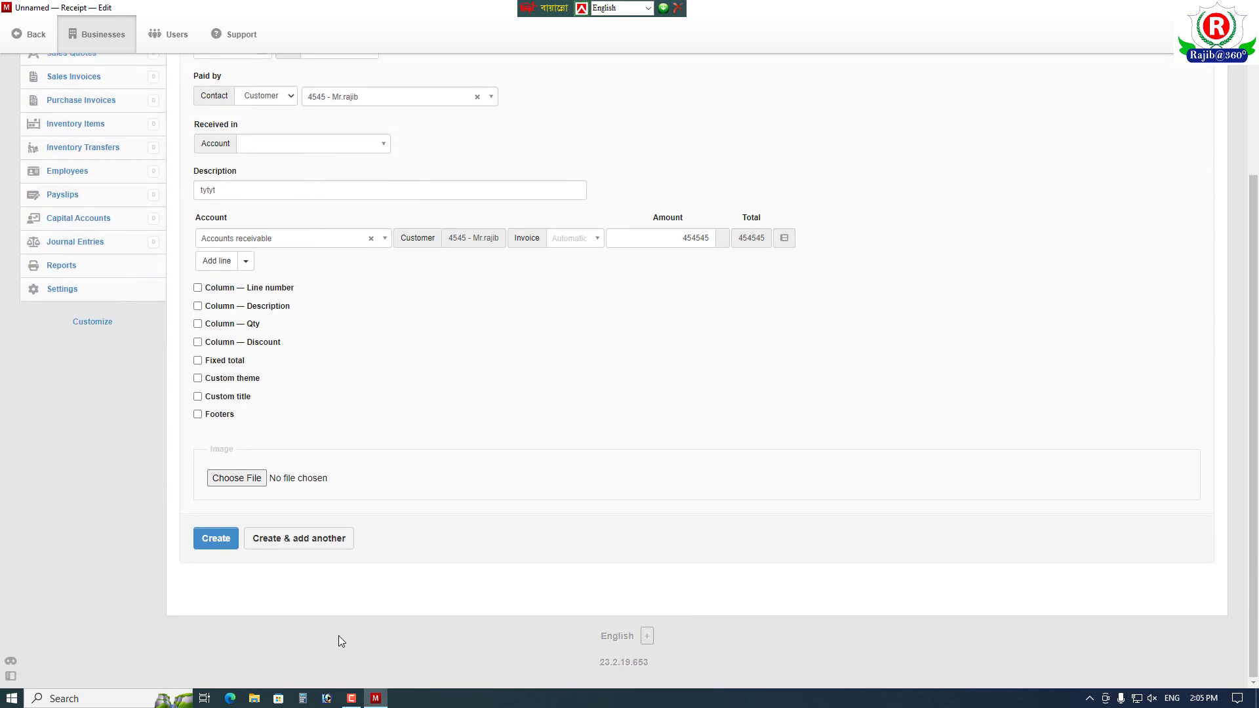
{"action": "left_click", "coordinate": [217, 538]}
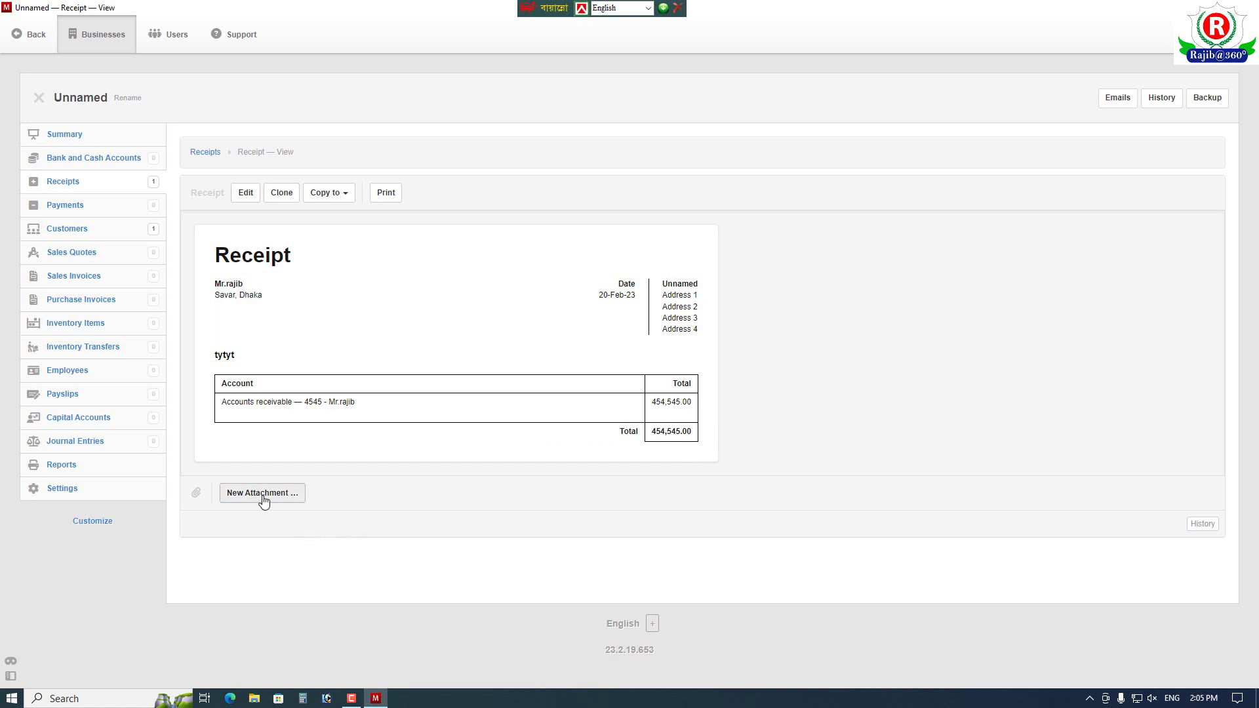
Step: Preview the receipt's printout without printing it and close Manager
{"action": "left_click", "coordinate": [385, 193]}
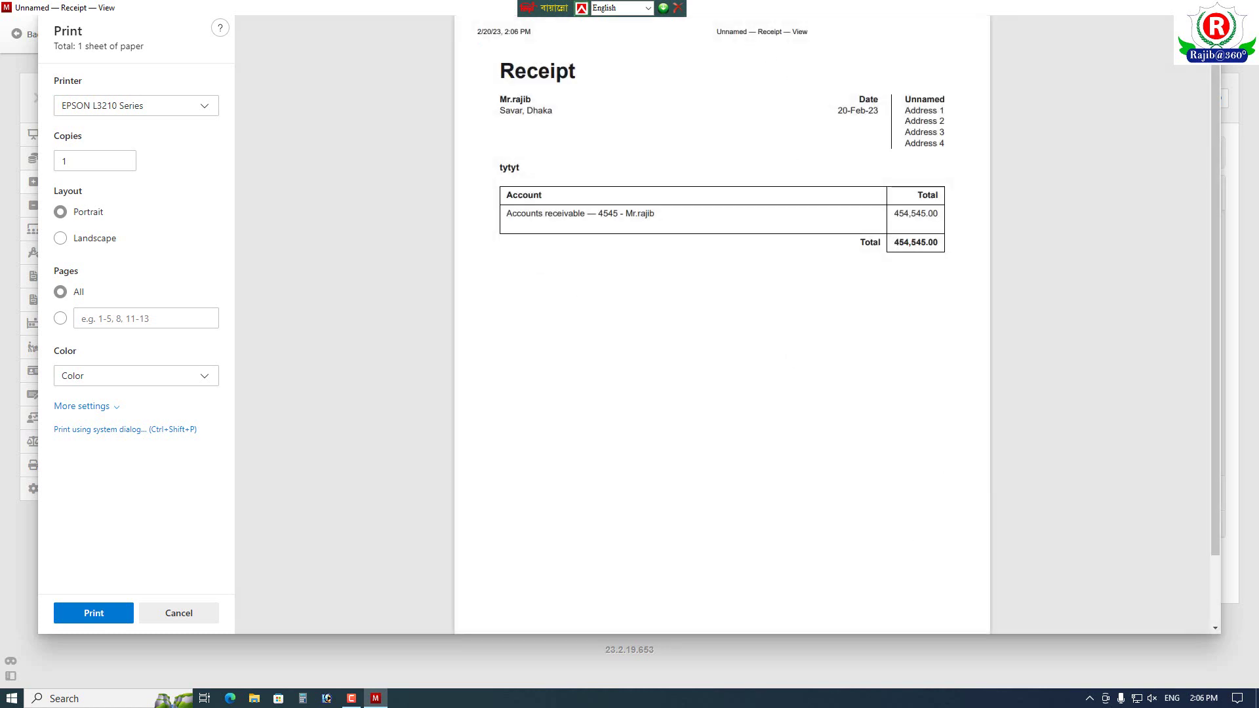
{"action": "key", "text": "alt+F4"}
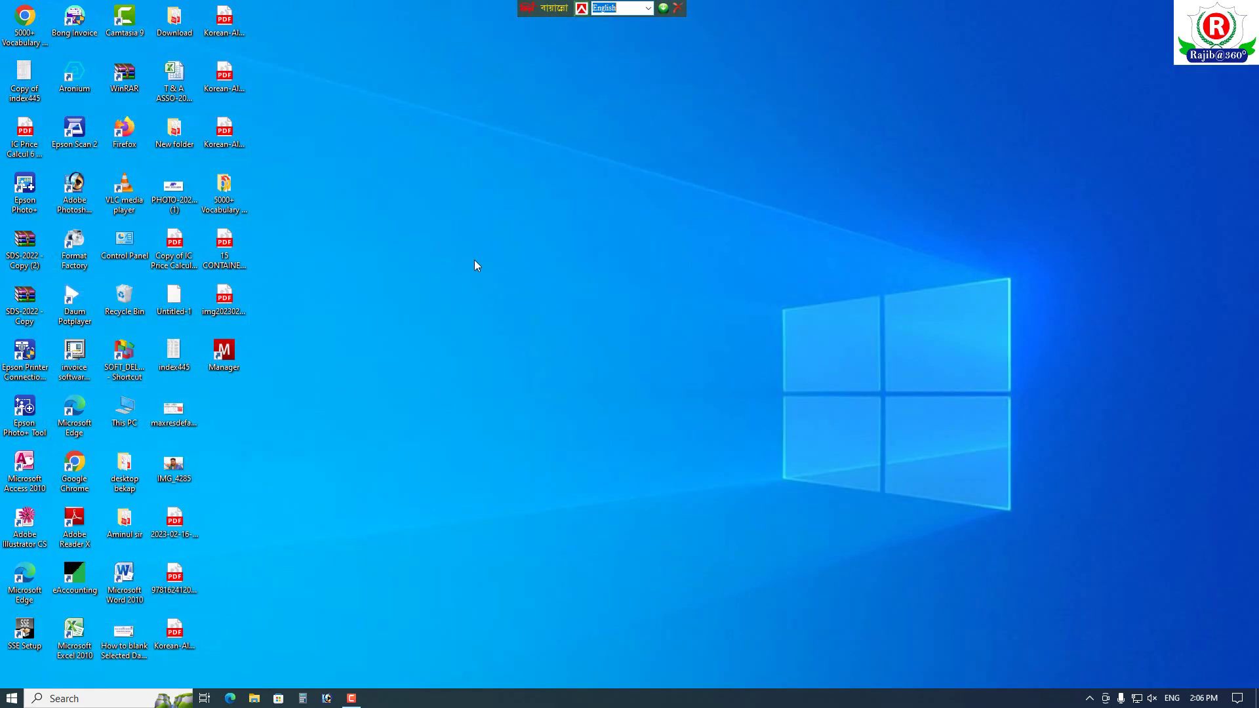
{"action": "left_click", "coordinate": [351, 698]}
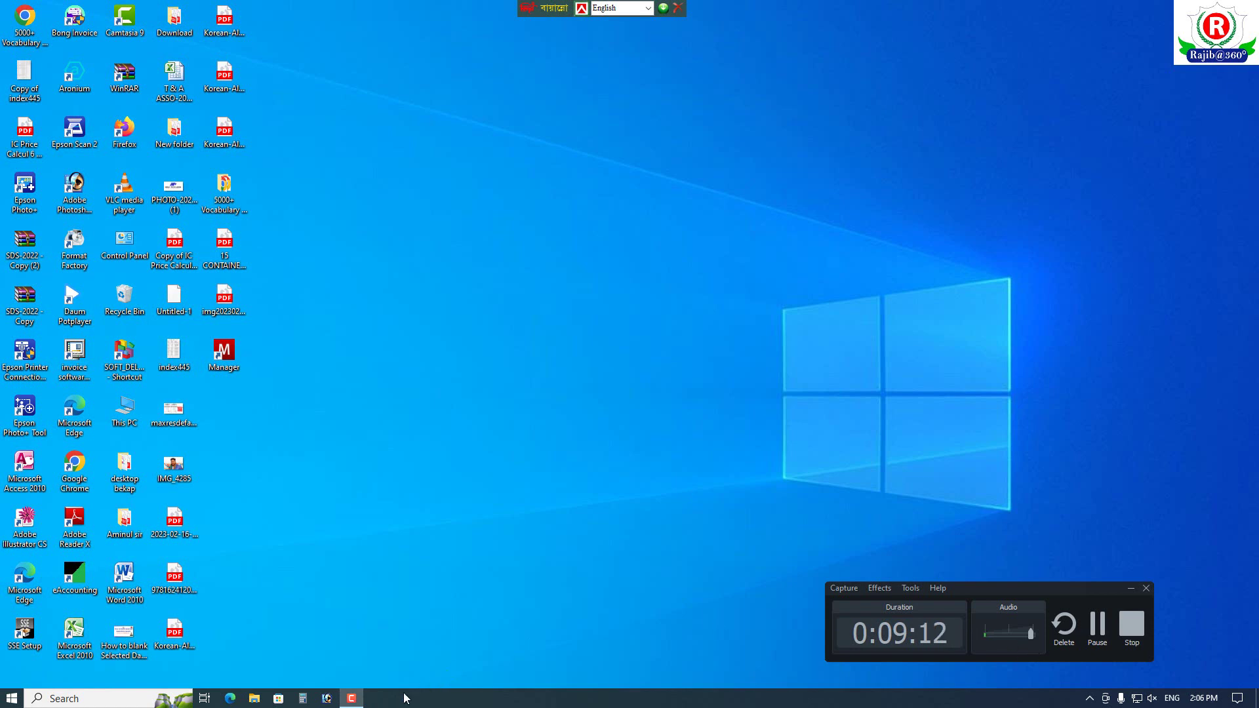
{"action": "left_click", "coordinate": [352, 698]}
Step: Launch Manager again and review the Summary of the Unnamed business
{"action": "double_click", "coordinate": [222, 354]}
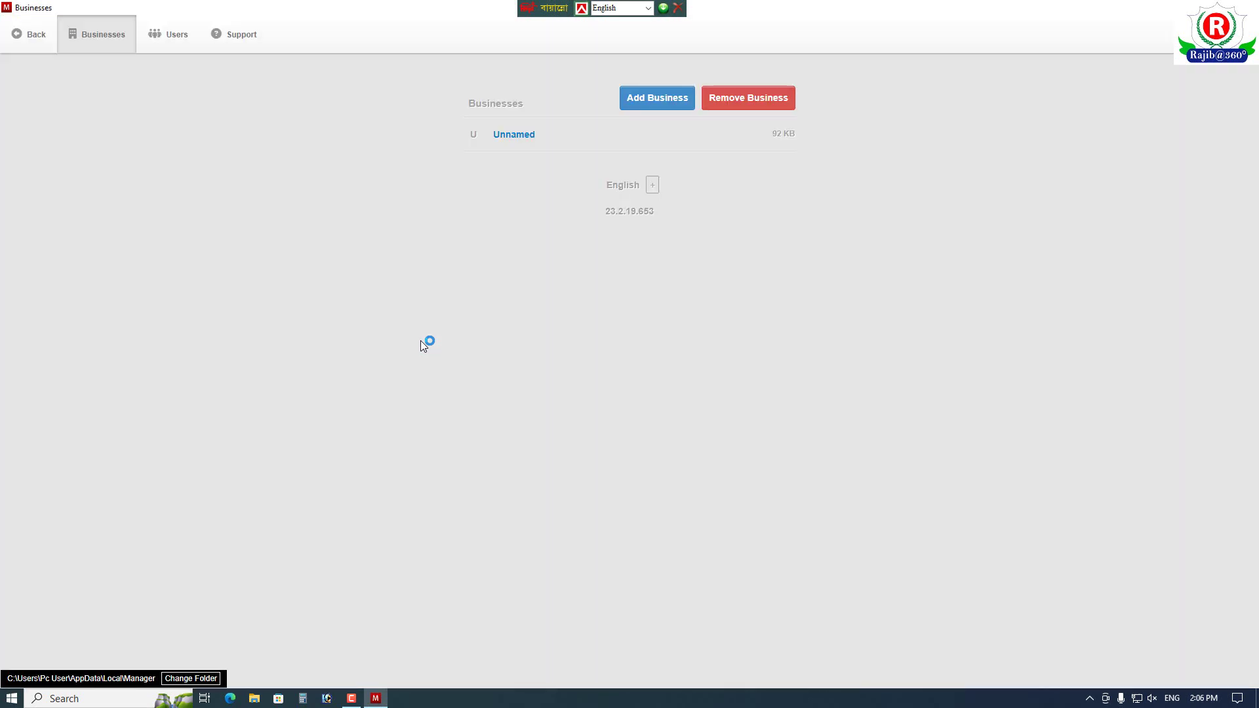
{"action": "left_click", "coordinate": [506, 135]}
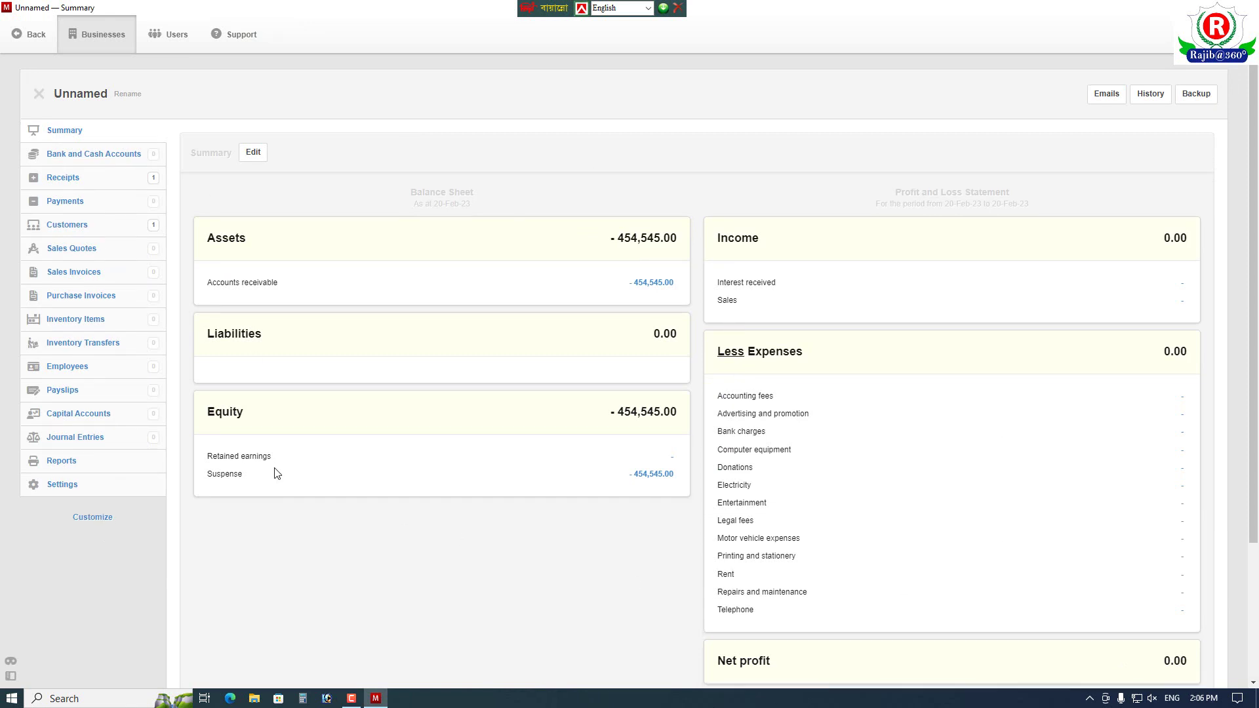
{"action": "scroll", "coordinate": [356, 500], "scroll_direction": "down", "scroll_amount": 3}
{"action": "scroll", "coordinate": [395, 489], "scroll_direction": "up", "scroll_amount": 3}
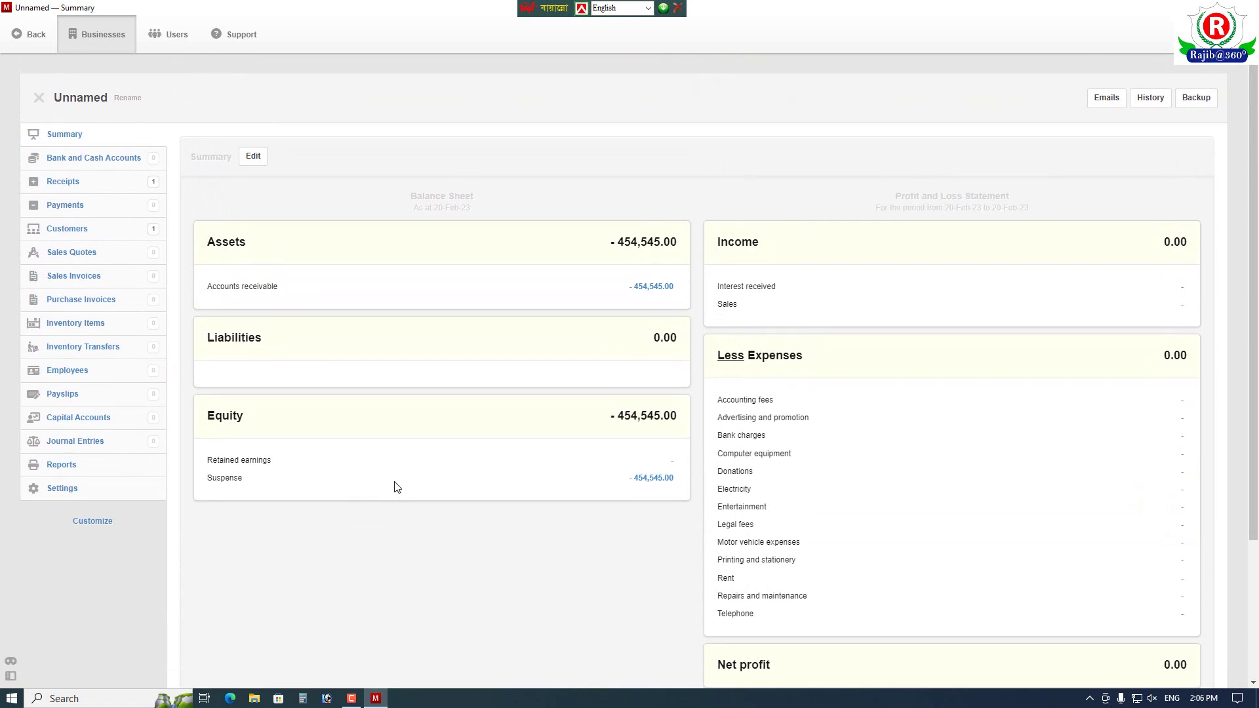